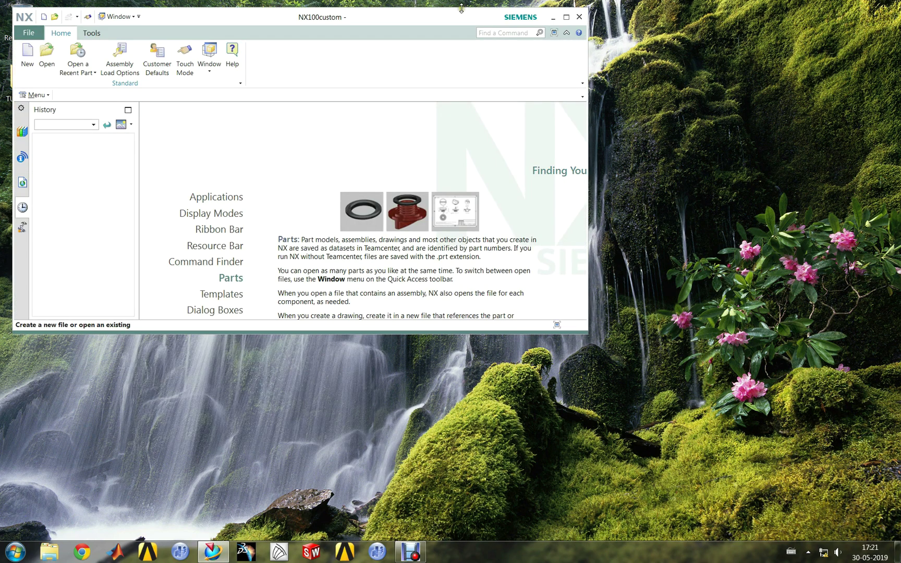
- Maximize the NX window and open the Heat_Sink part from the Heat Transfer folder
drag(462, 9, 554, 68)
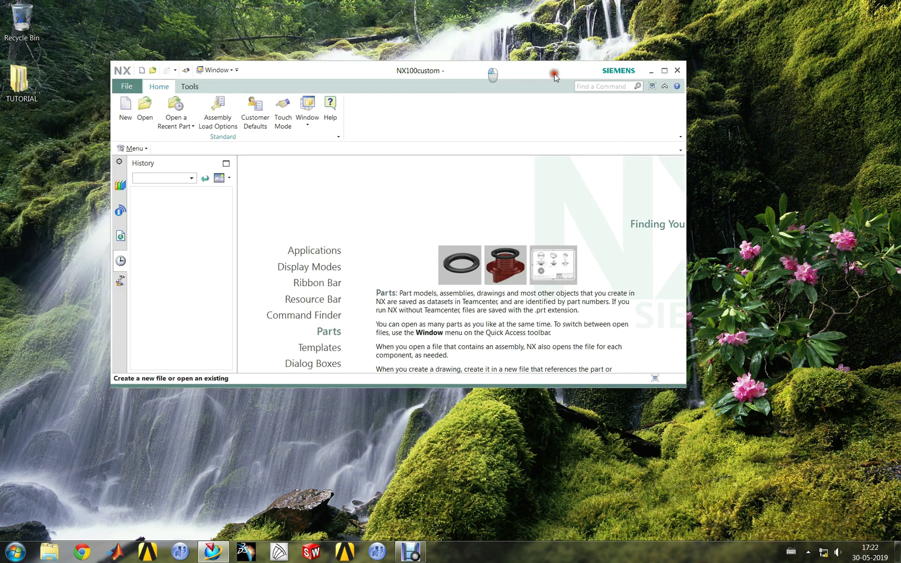
double_click(554, 68)
click(175, 178)
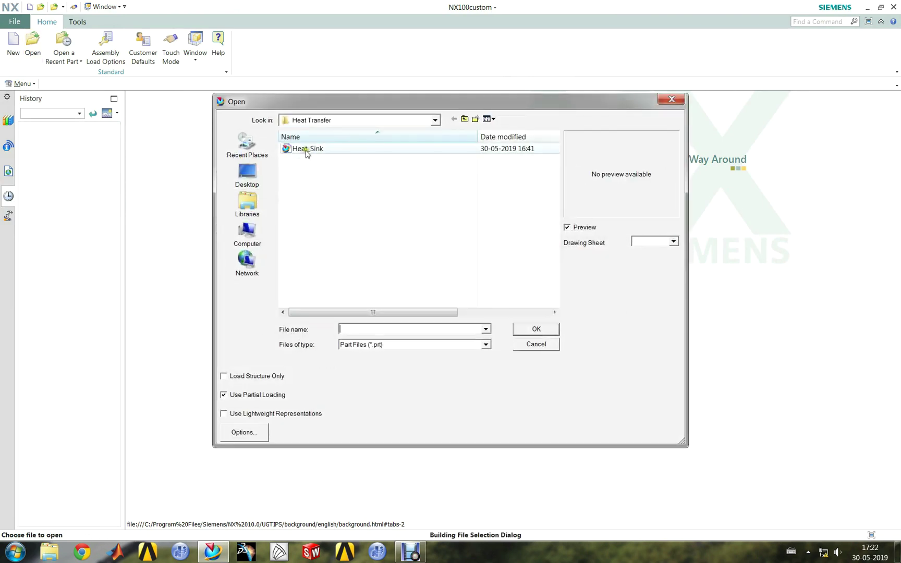
click(307, 149)
click(539, 330)
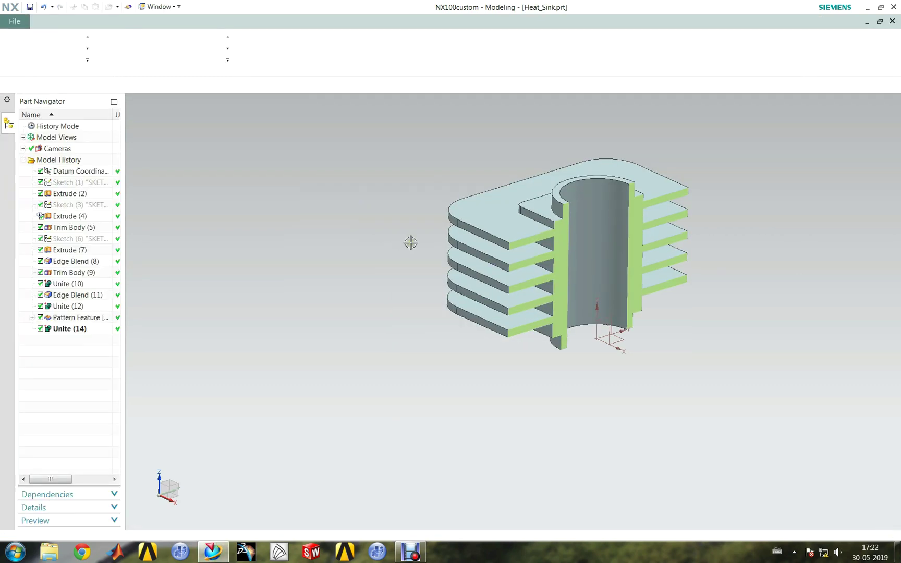
- Turn off Clip Section on the View tab and view the whole heat sink from above
shift+middle_drag(410, 263, 336, 285)
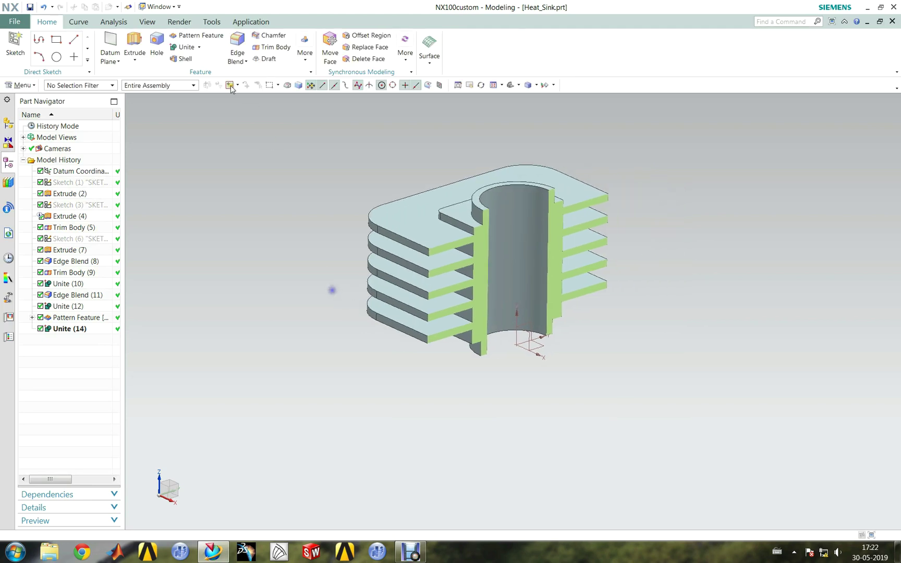
click(150, 22)
click(328, 52)
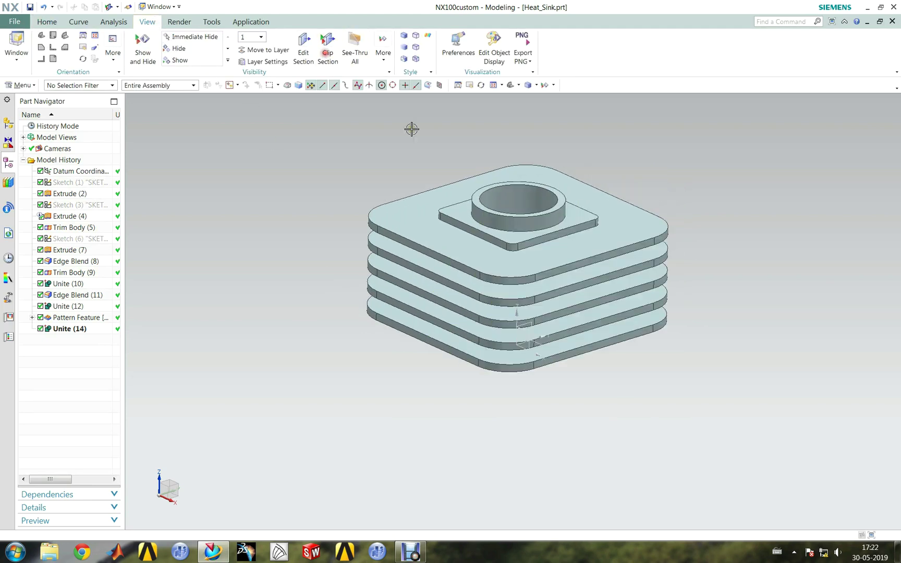
middle_drag(411, 129, 460, 181)
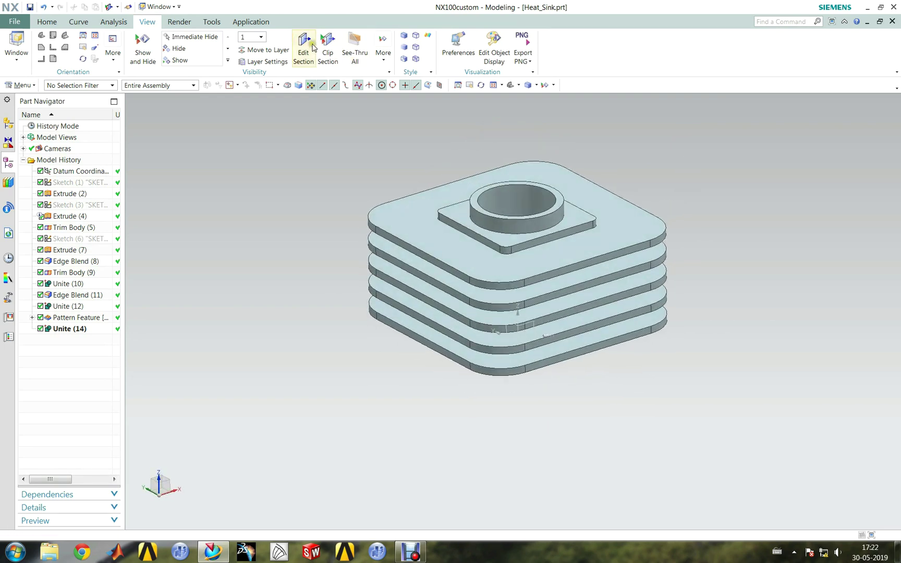
- Create the one-plane view Section 1, inspect the cut, then switch clipping back off
click(327, 48)
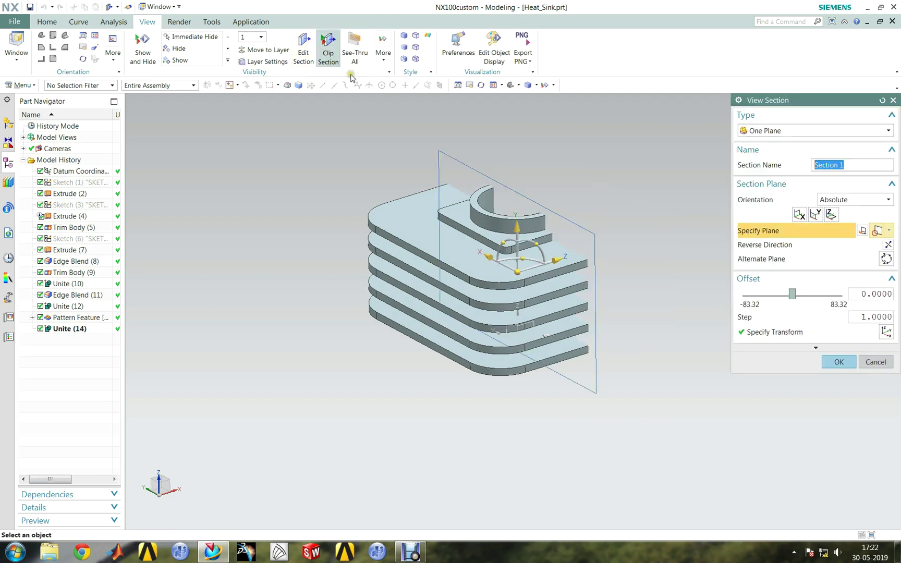
click(839, 362)
middle_drag(839, 365, 633, 287)
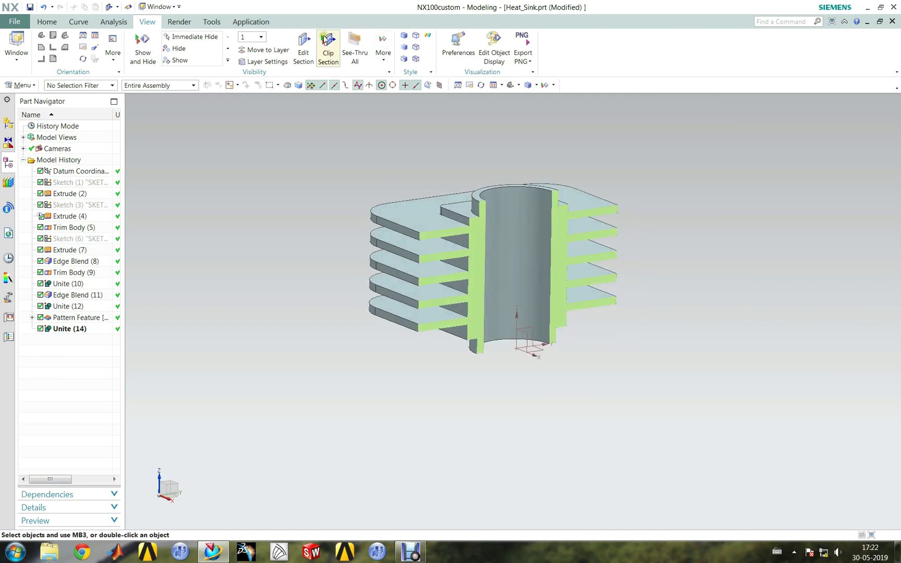
click(324, 44)
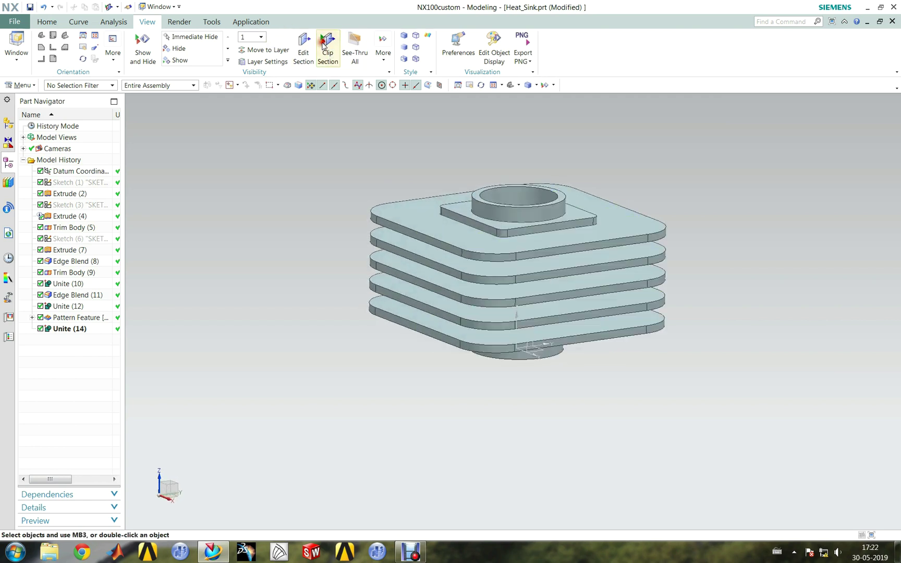
click(46, 22)
- Export the heat sink body as the Parasolid file Heat_sink, then close NX
click(14, 25)
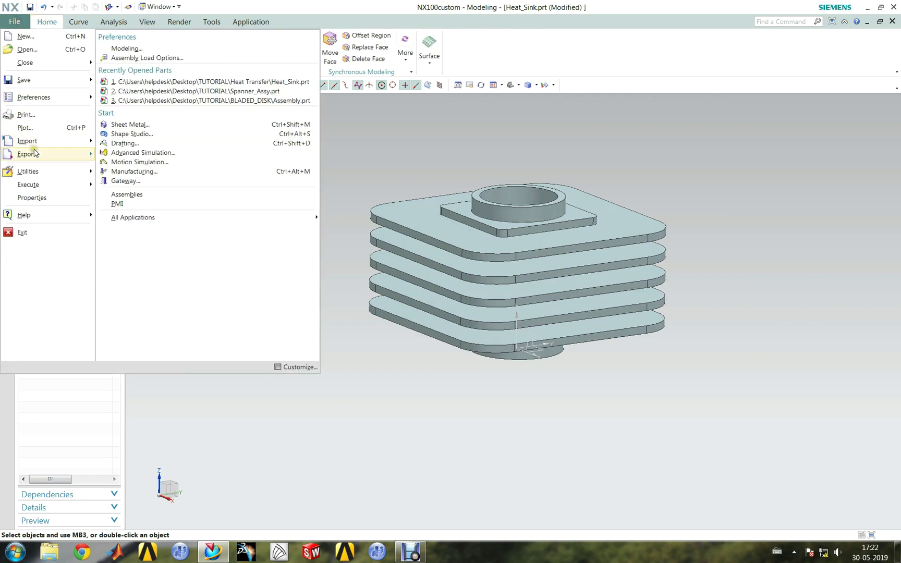
mouse_move(32, 154)
click(160, 87)
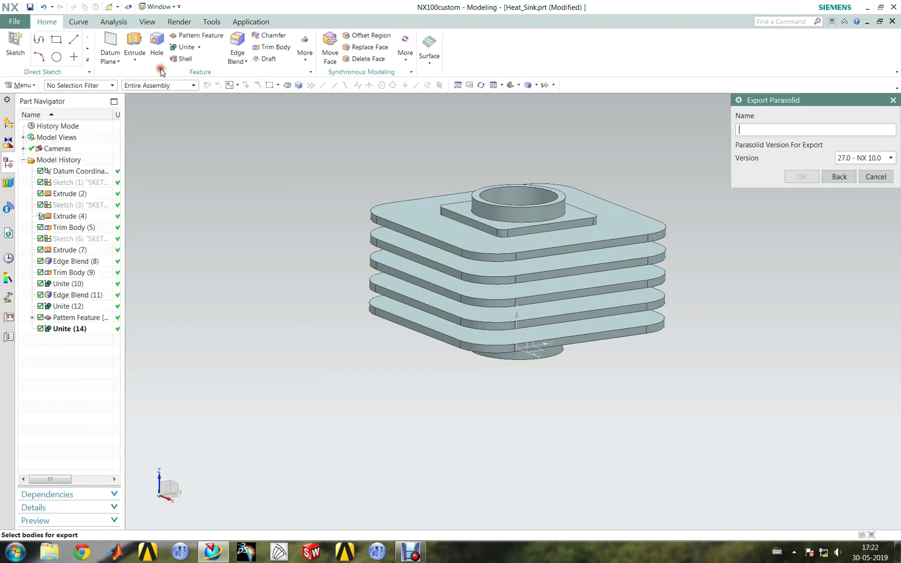
click(474, 243)
click(808, 177)
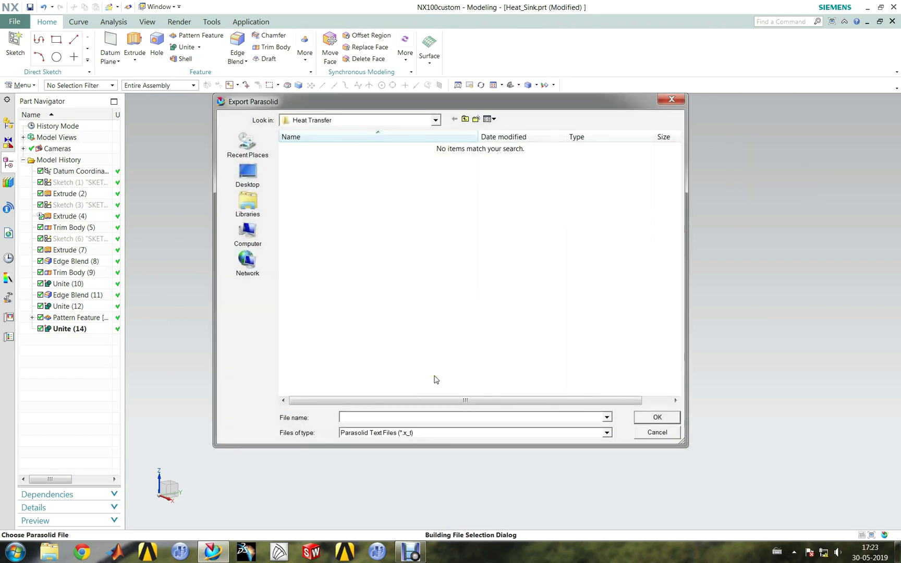
text(Heat_s)
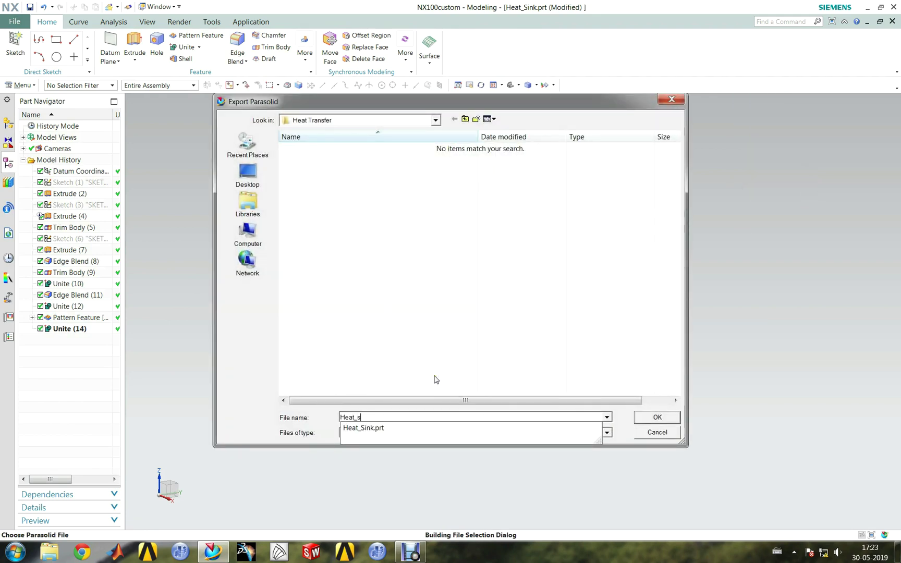
text(ink)
key(Return)
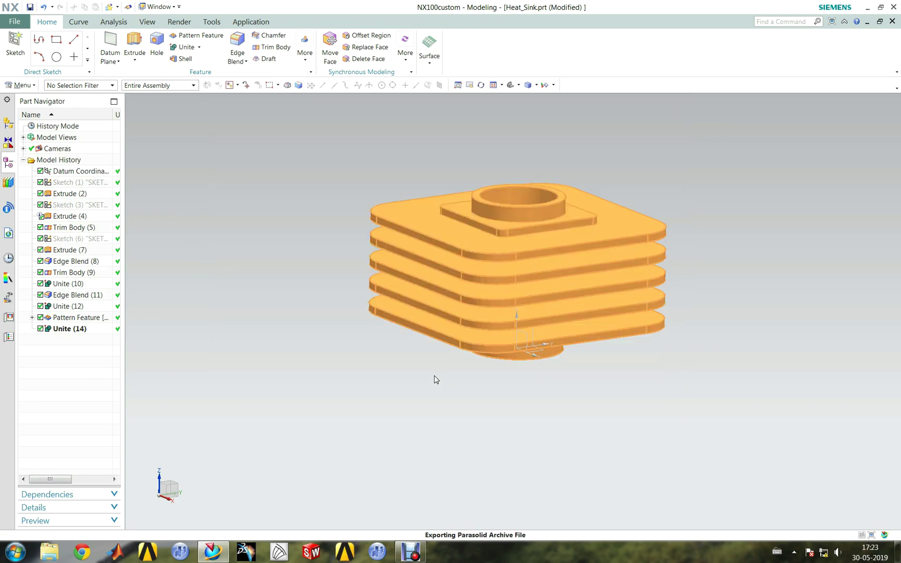
click(893, 21)
- Close NX without saving and maximize the ANSYS Workbench window
click(443, 299)
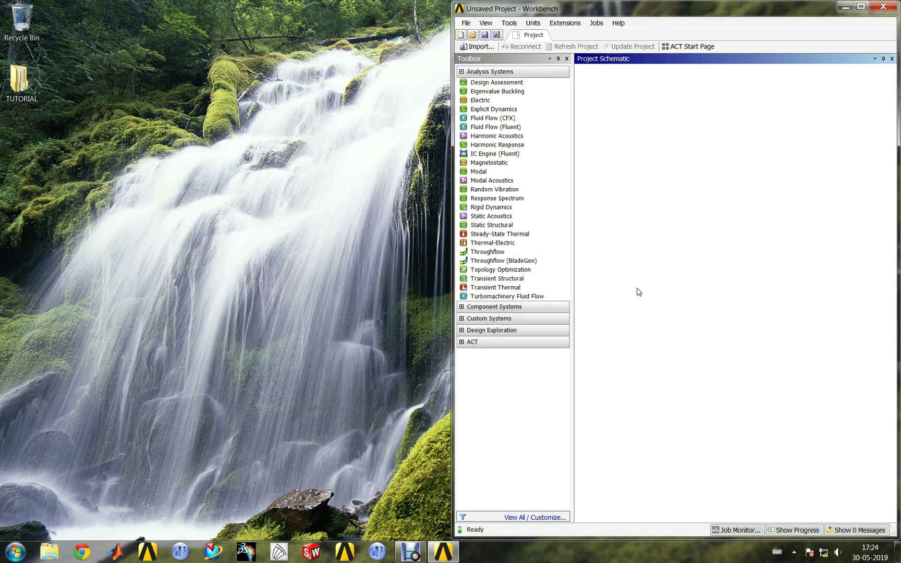
click(642, 281)
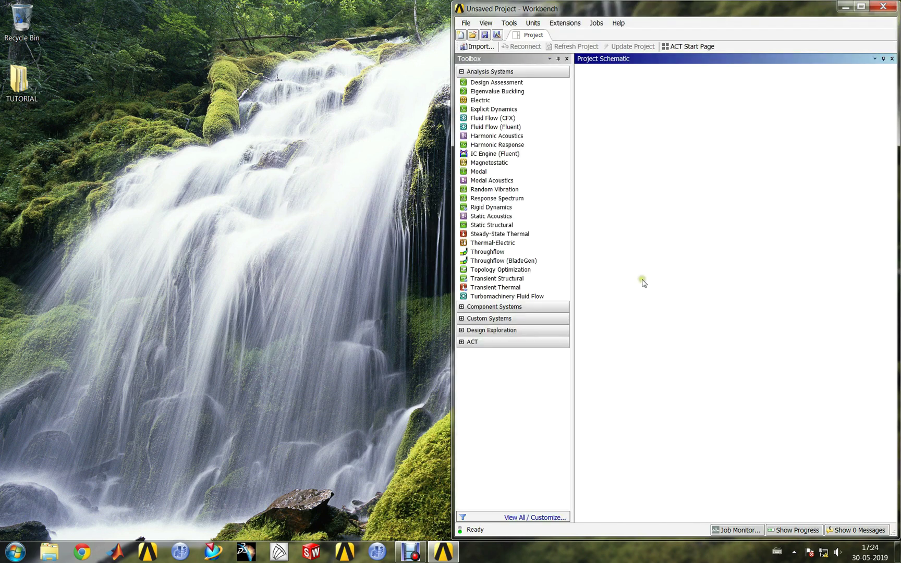
click(861, 6)
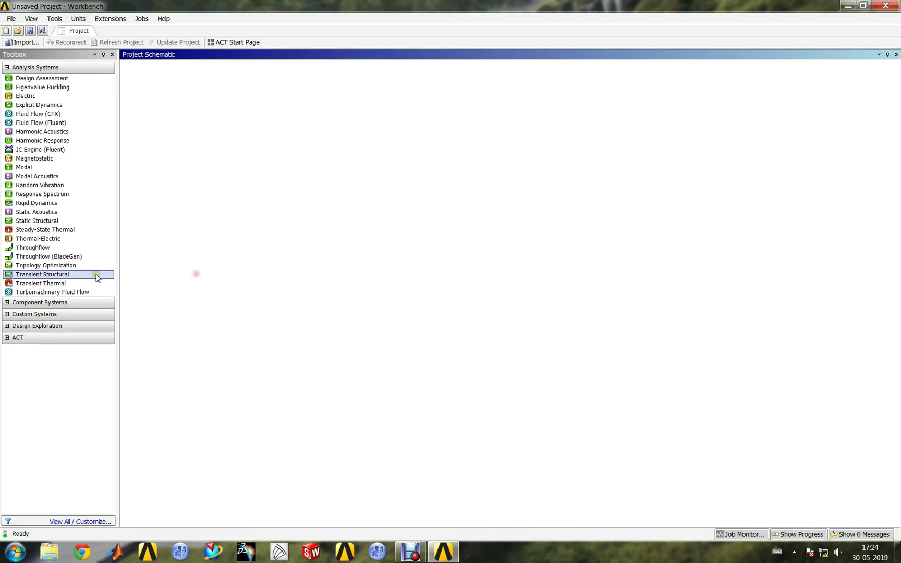
- Place a Steady-State Thermal system on the Project Schematic with its default name
click(43, 229)
drag(40, 232, 189, 132)
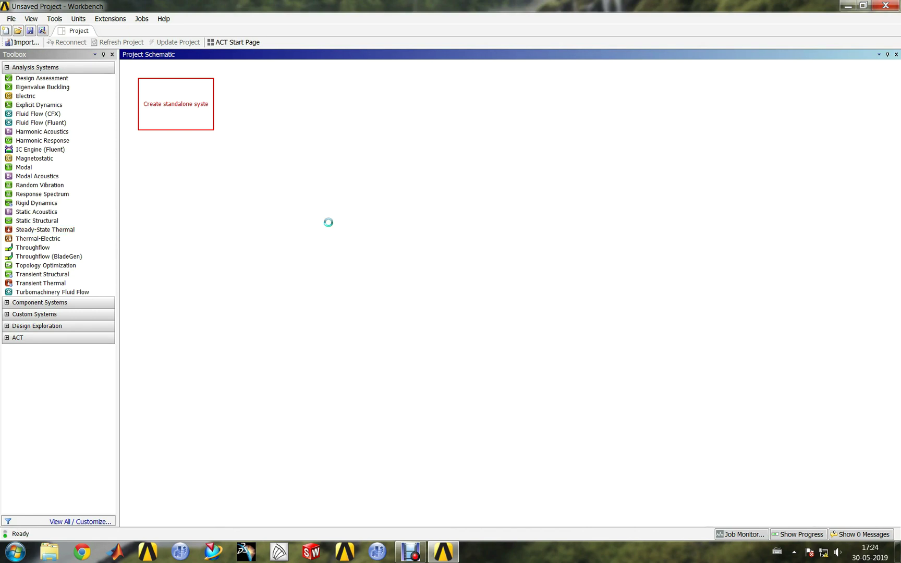
click(241, 257)
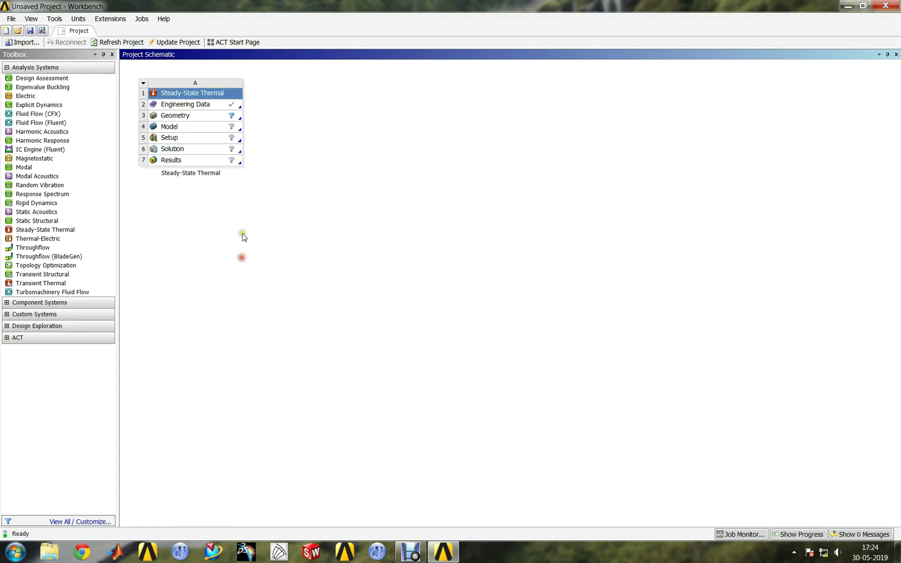
- Choose Import Geometry > Browse from the Geometry cell's context menu
click(184, 116)
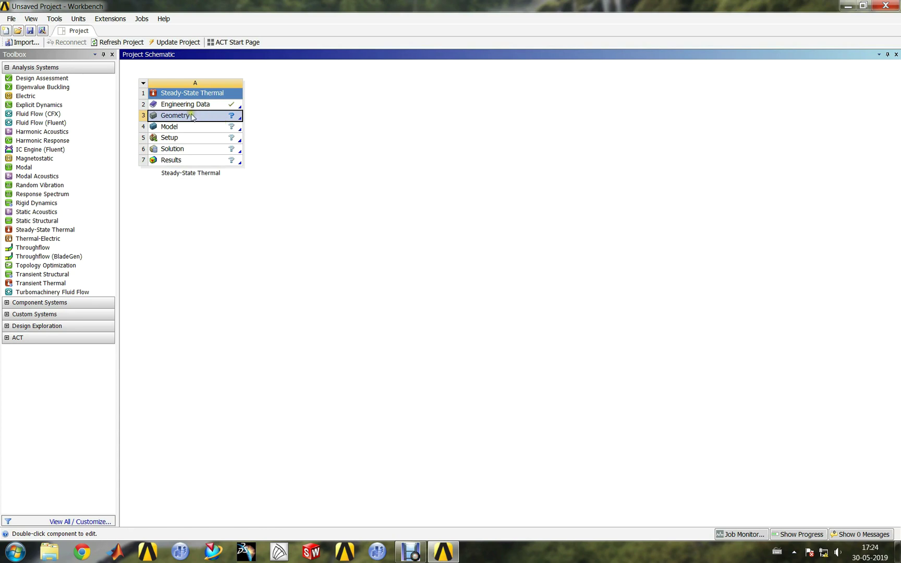
right_click(202, 119)
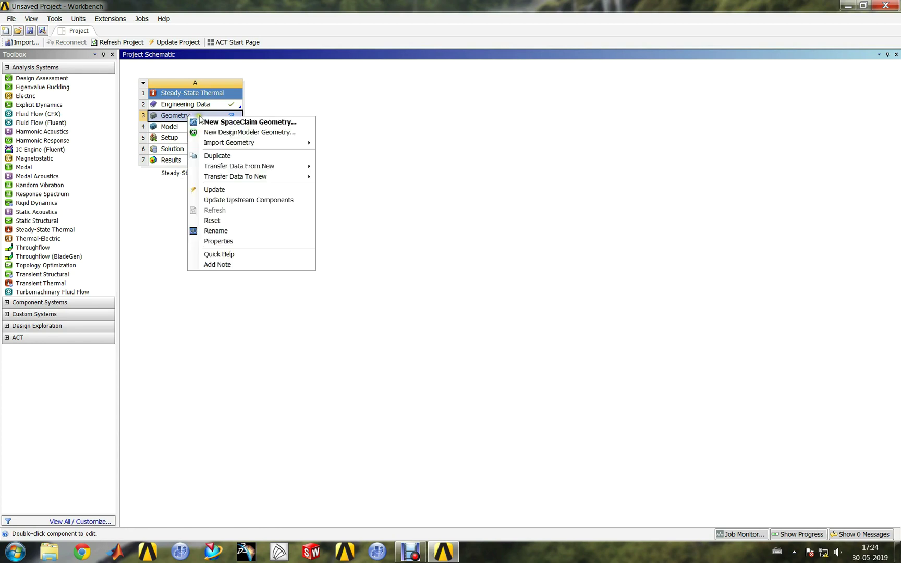
click(245, 143)
click(339, 144)
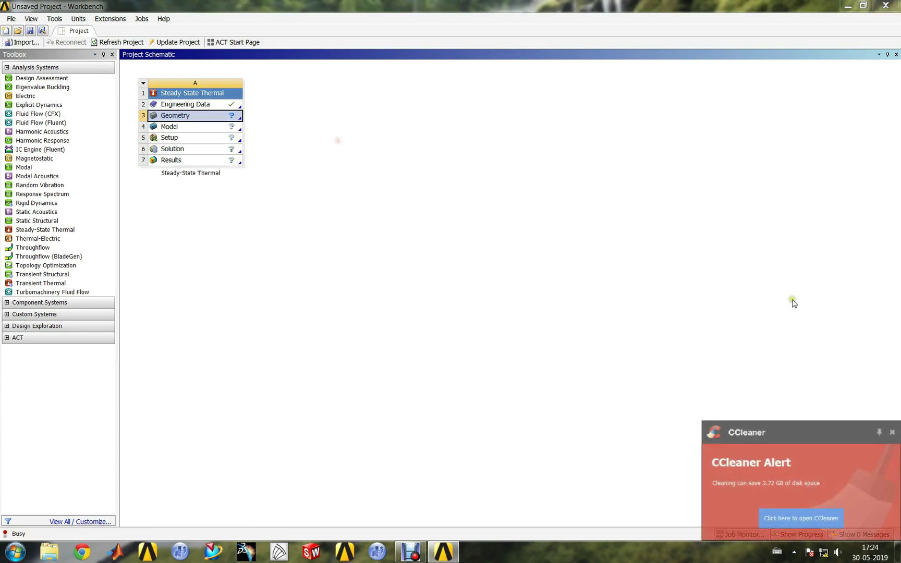
- Dismiss the CCleaner alert and quit CCleaner from the system tray
click(893, 433)
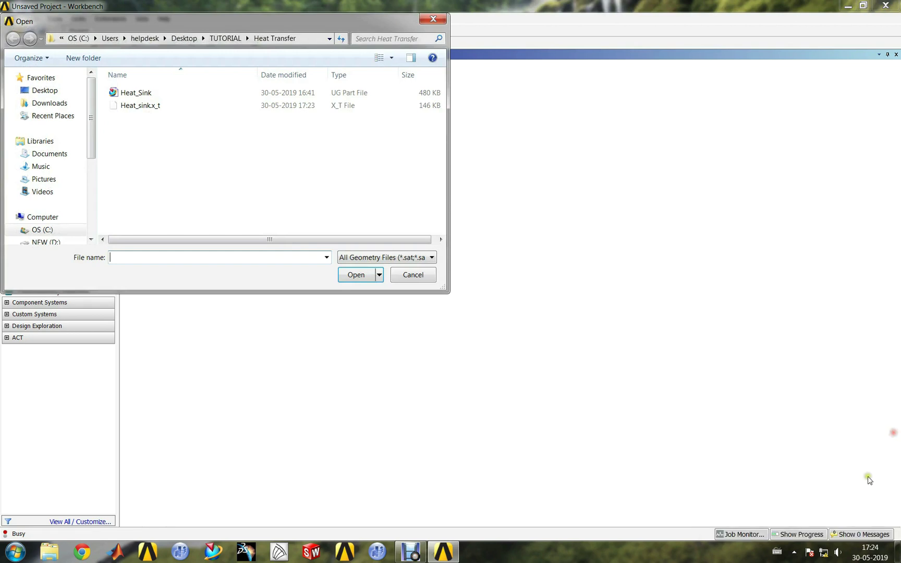
click(793, 552)
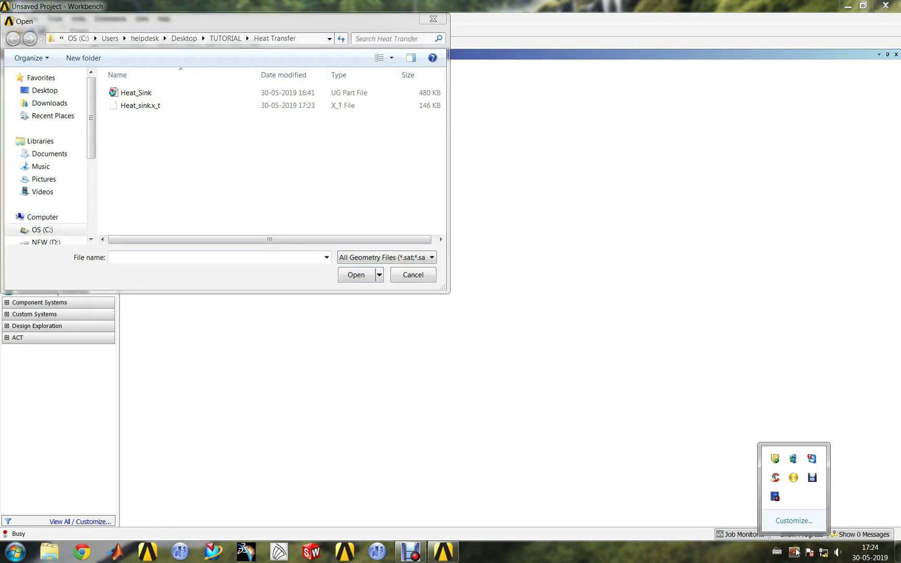
right_click(775, 478)
click(797, 467)
- Import Heat_sink.x_t as the geometry and launch Mechanical from the Model cell
click(236, 159)
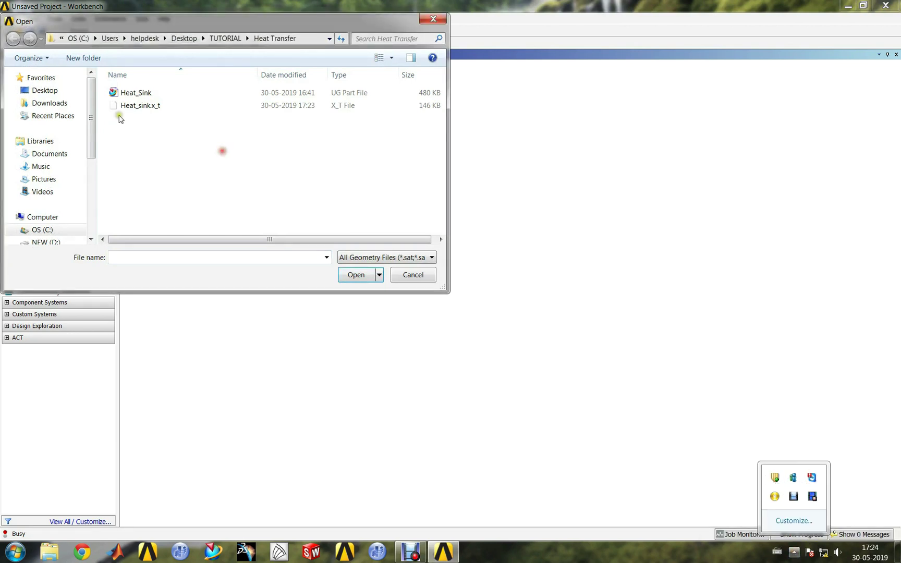
double_click(133, 106)
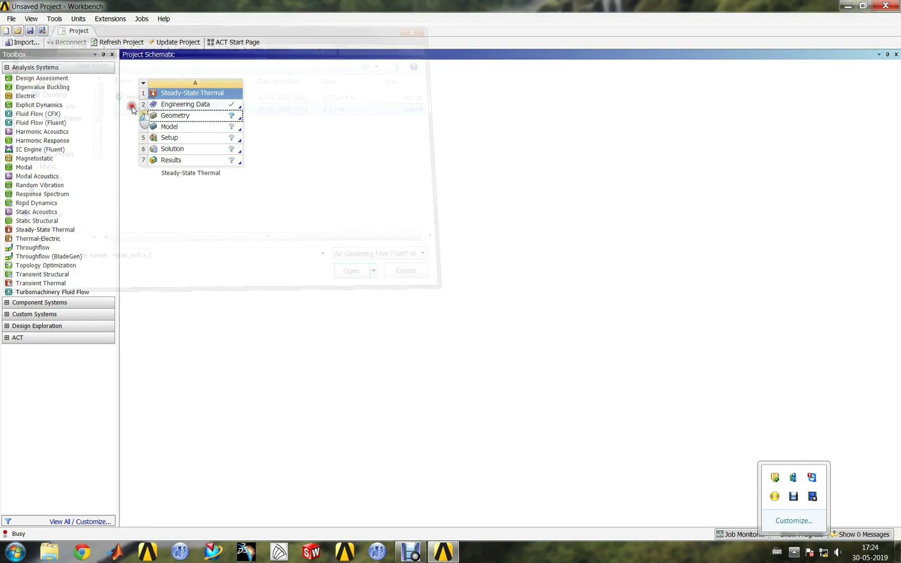
click(793, 552)
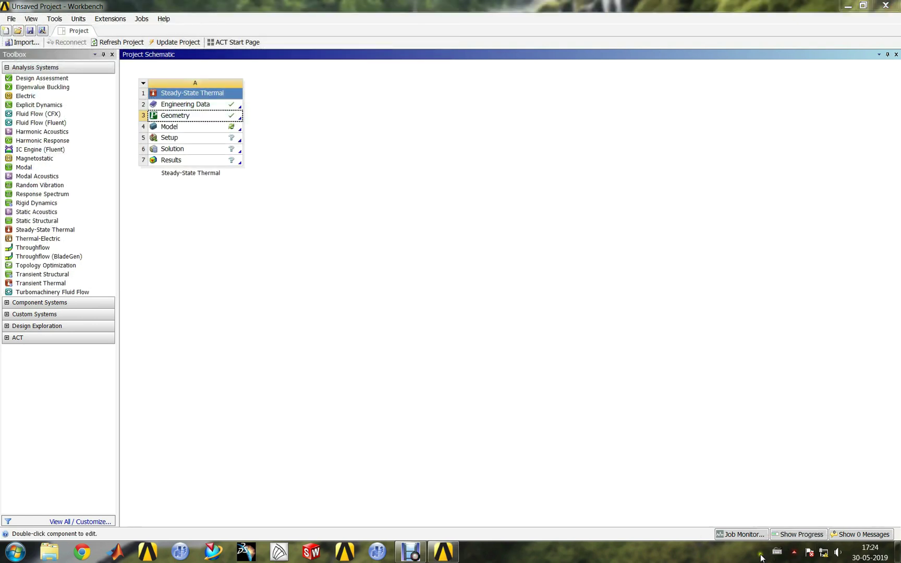
double_click(197, 127)
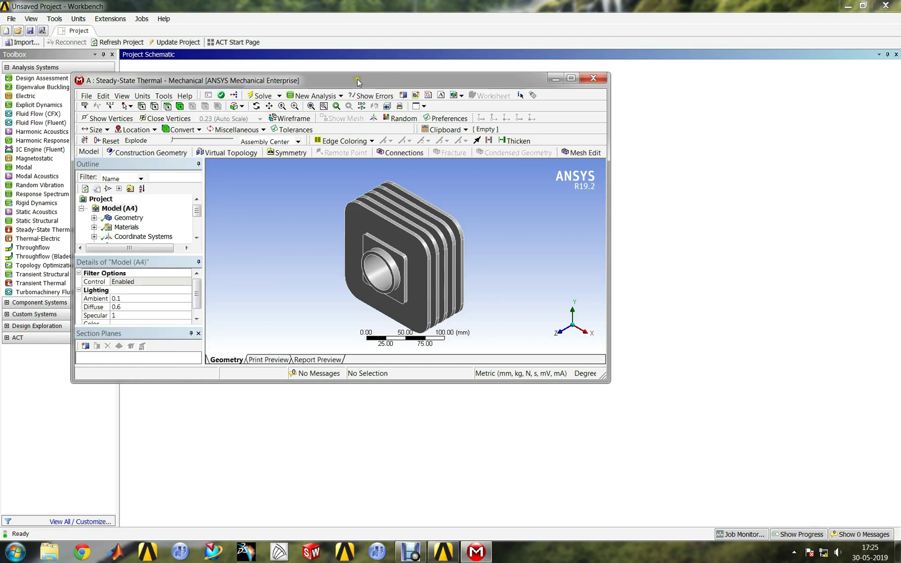
- Maximize the Mechanical window, rotate the heat sink and expand the Outline tree
double_click(368, 81)
middle_drag(378, 350, 351, 222)
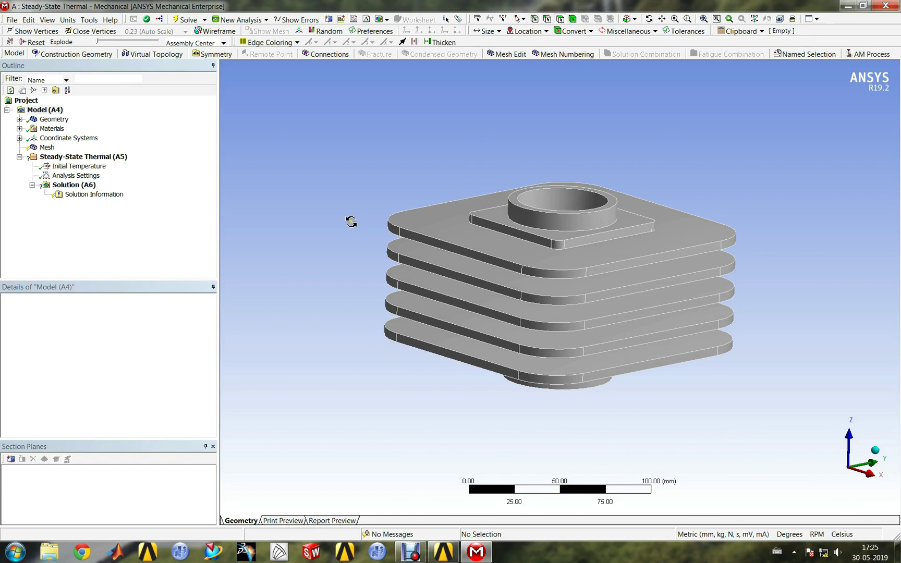
click(19, 128)
- Review Part 1 and the Structural Steel material properties in the Outline tree
click(19, 119)
click(58, 128)
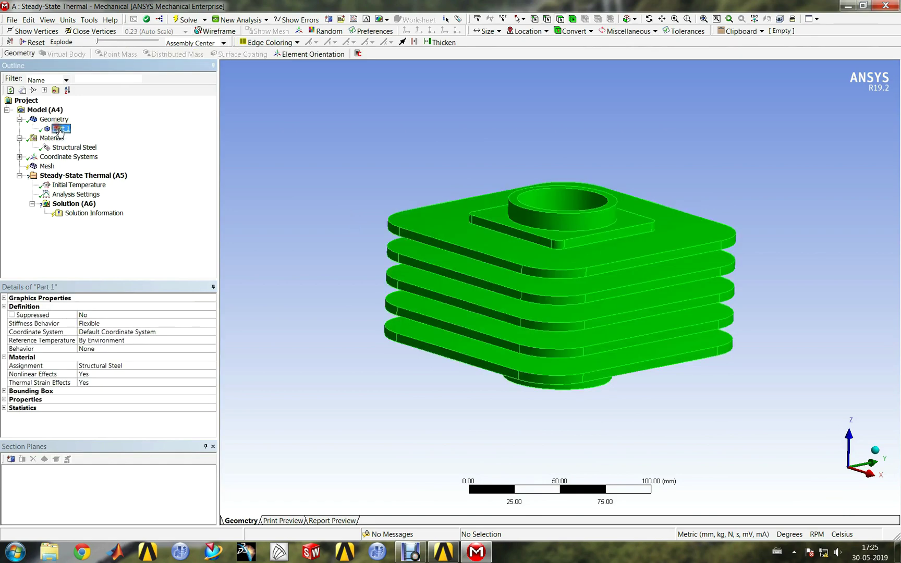
click(53, 138)
click(75, 147)
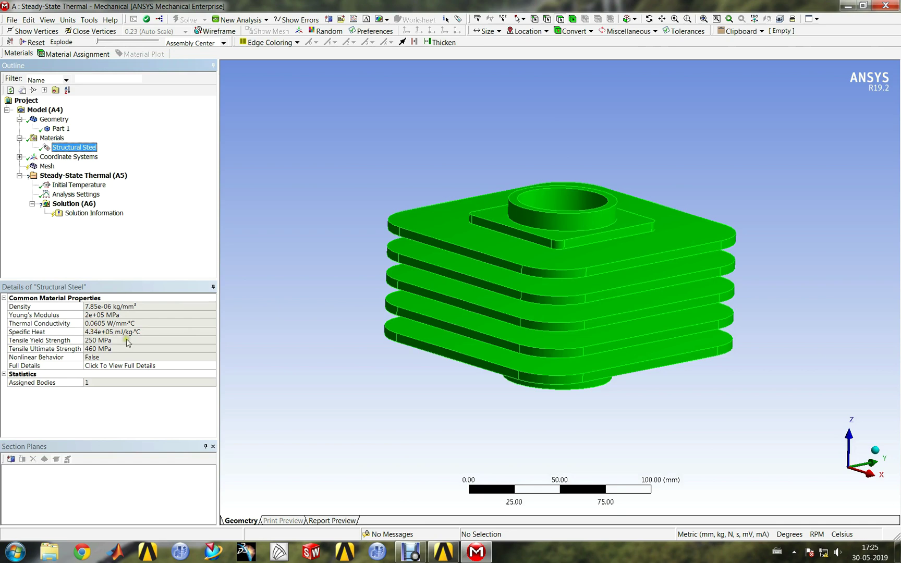
- Select the Mesh entry and bring up its Element Size field for editing
click(52, 155)
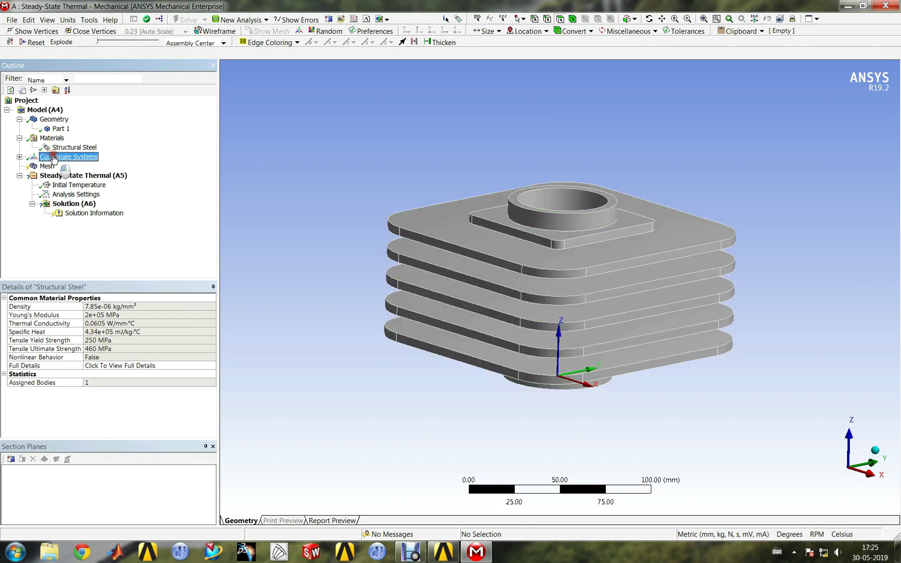
click(51, 176)
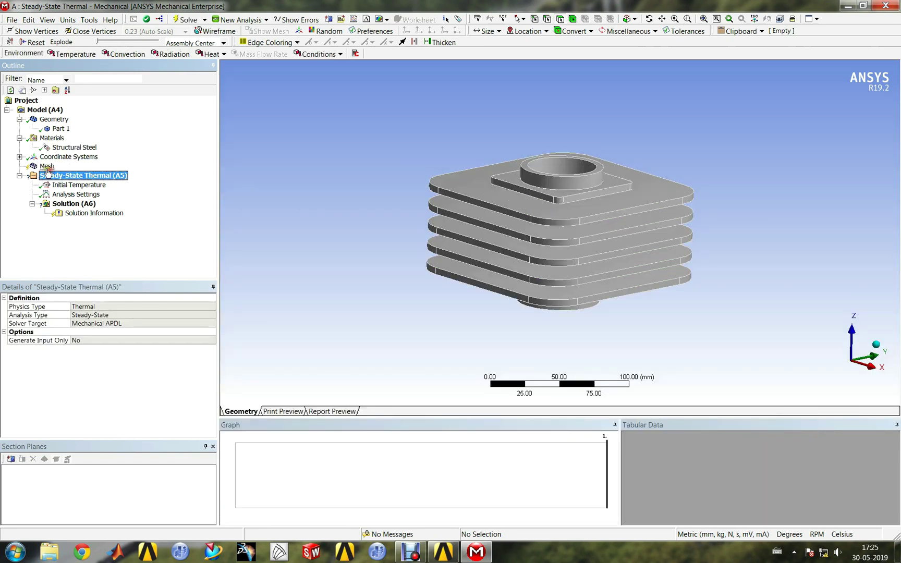
click(47, 166)
click(18, 349)
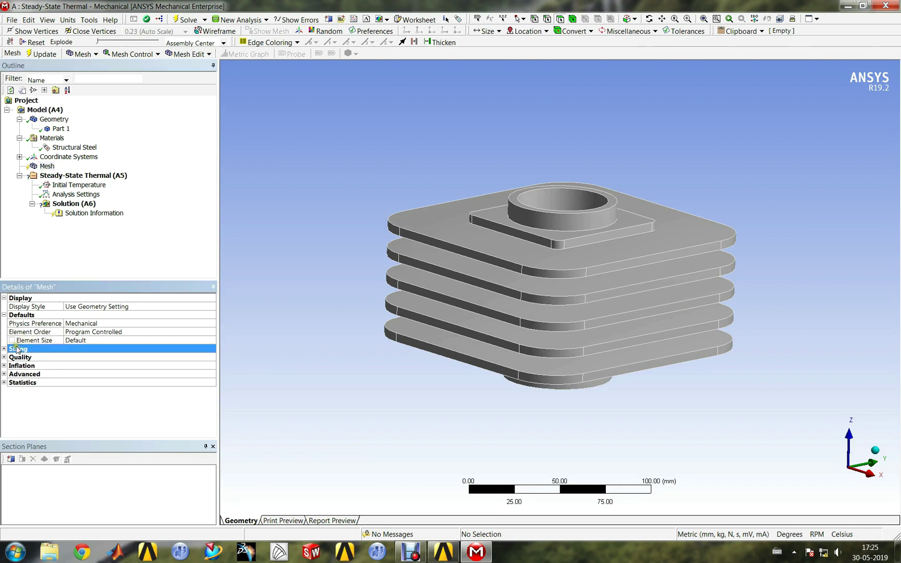
- Set the mesh Element Size to 5 mm, replacing an initial 2 mm entry
click(104, 340)
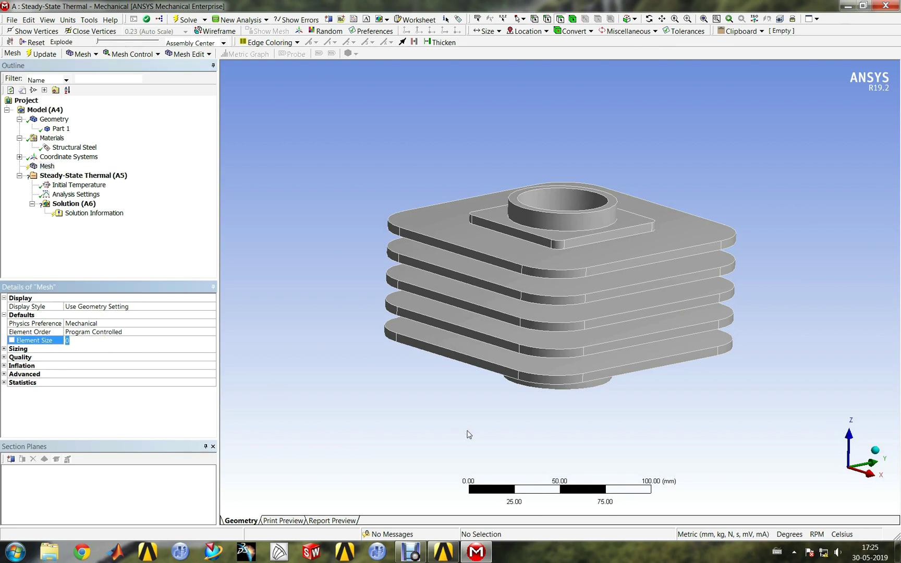
text(2)
key(Return)
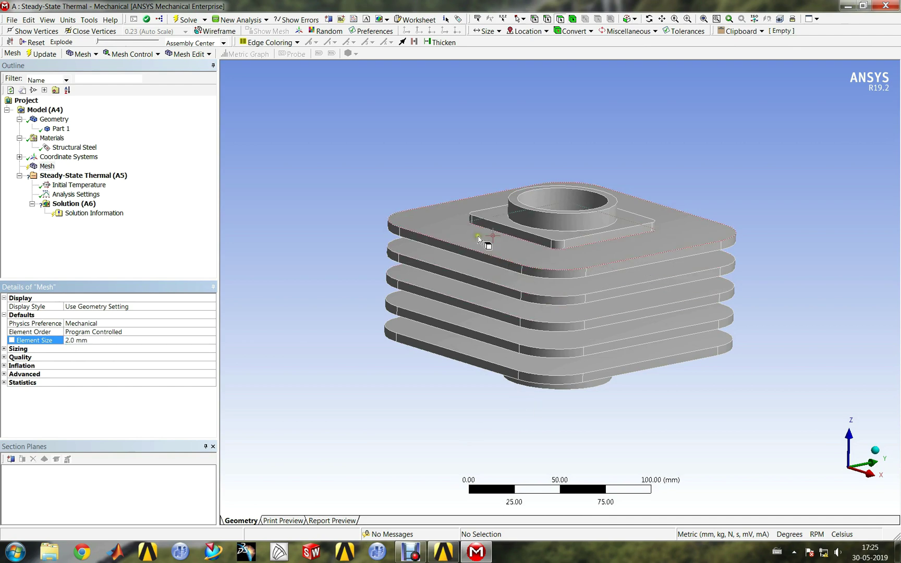
middle_drag(451, 224, 459, 250)
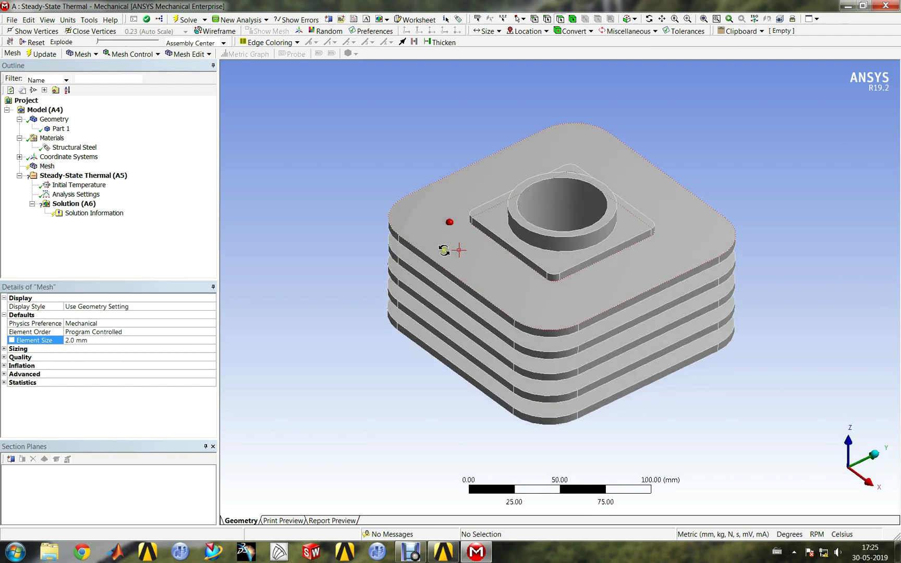
click(130, 348)
click(130, 340)
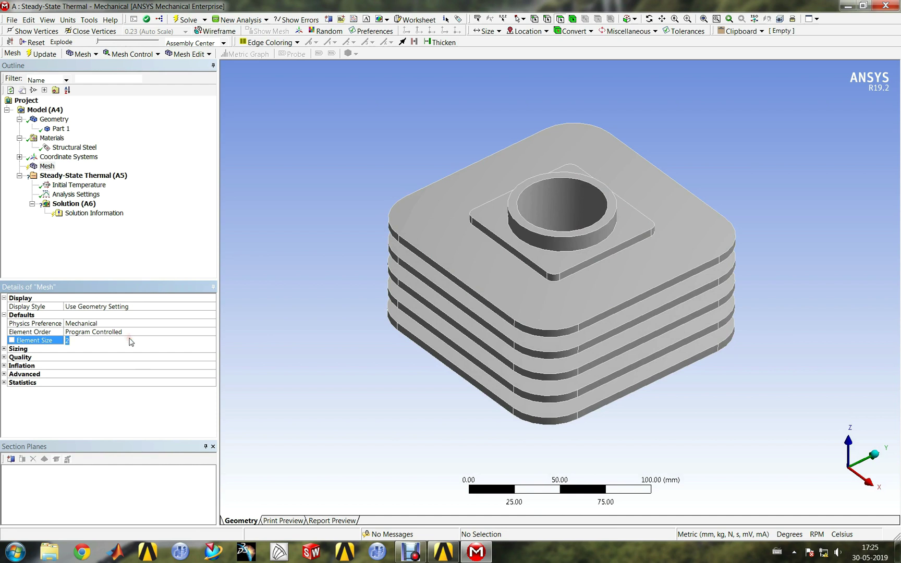
text(5)
key(Return)
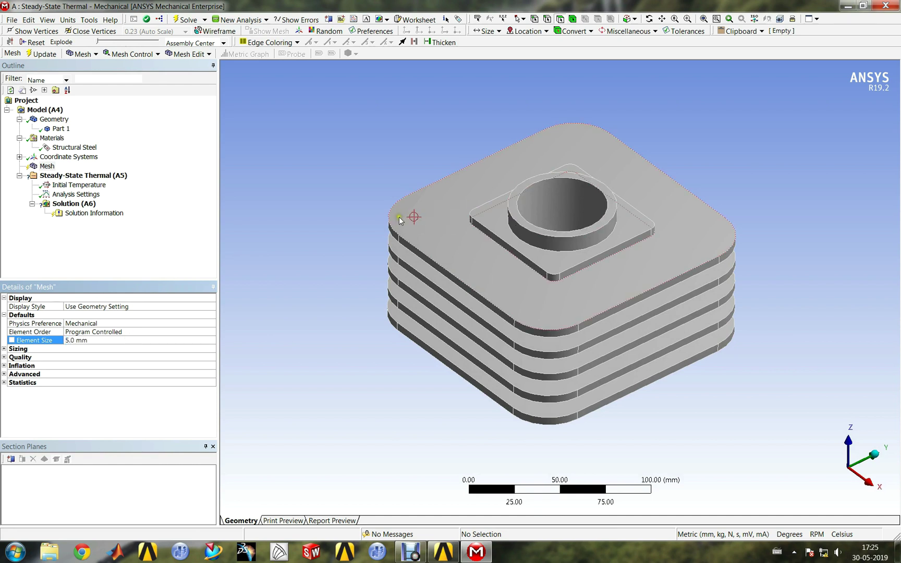
- Generate the mesh and orbit to inspect the meshed heat sink
click(38, 167)
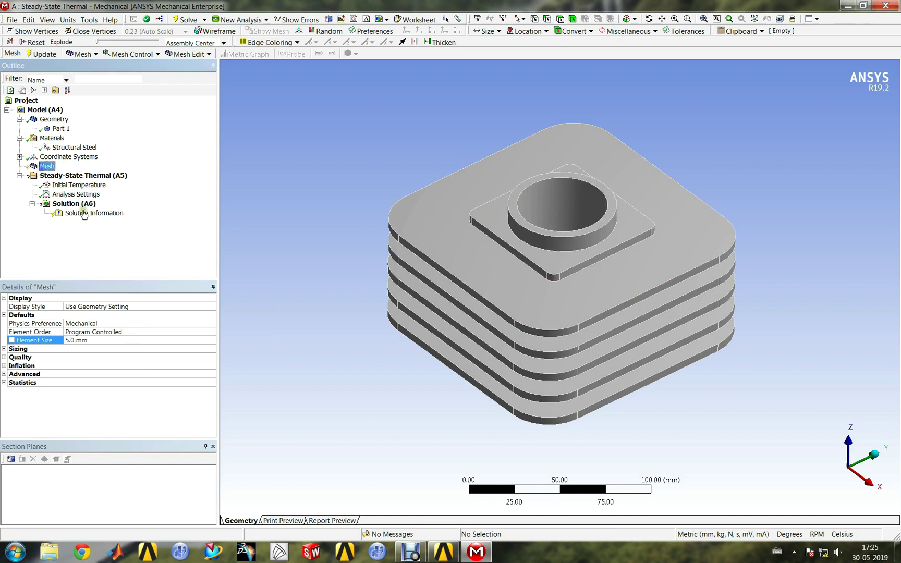
right_click(46, 167)
click(78, 203)
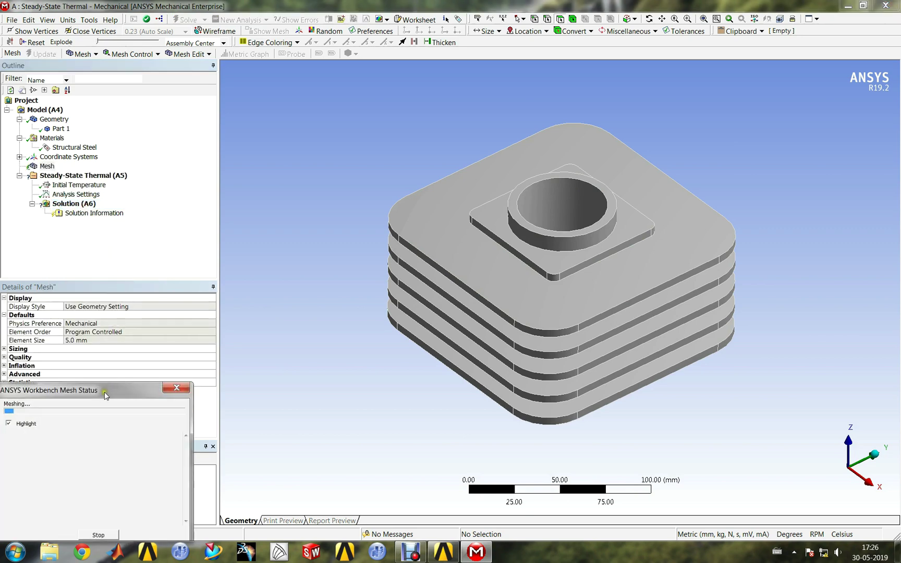
drag(106, 395, 184, 329)
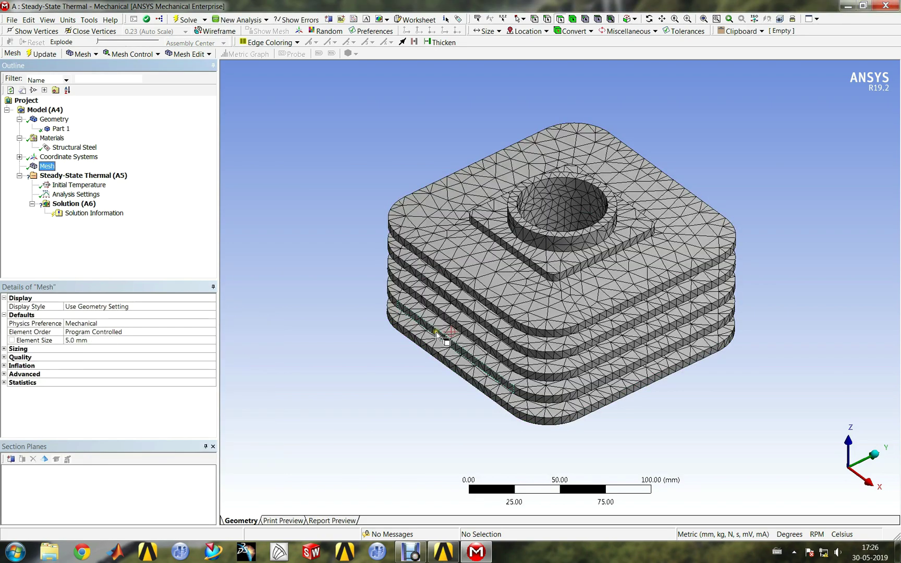
middle_drag(443, 337, 452, 378)
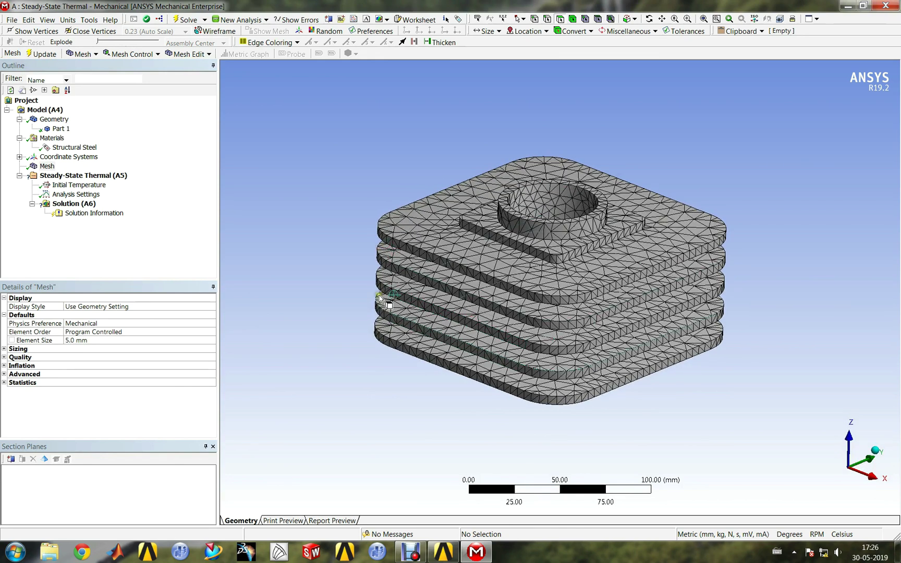
middle_click(303, 322)
- Insert a Temperature load under the Steady-State Thermal analysis
click(209, 233)
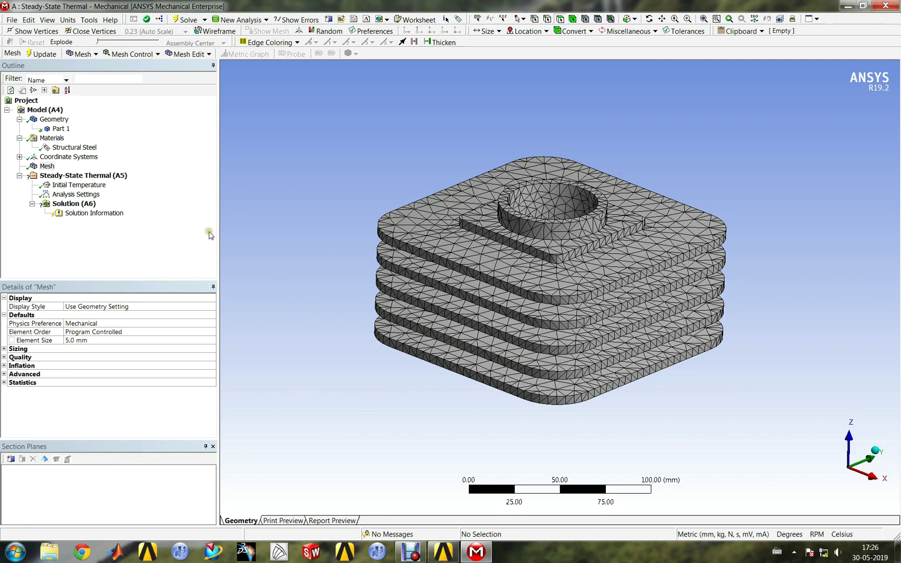
right_click(90, 179)
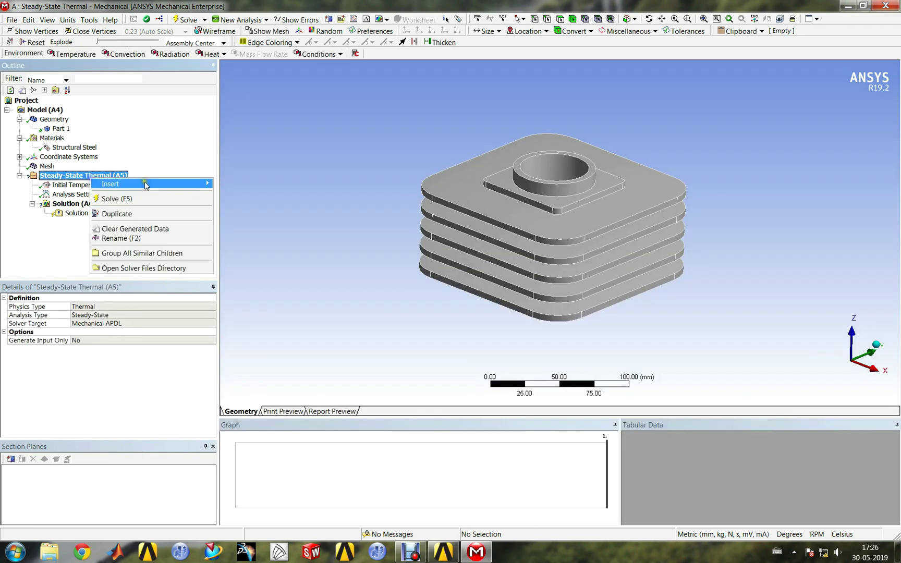
mouse_move(202, 183)
click(244, 233)
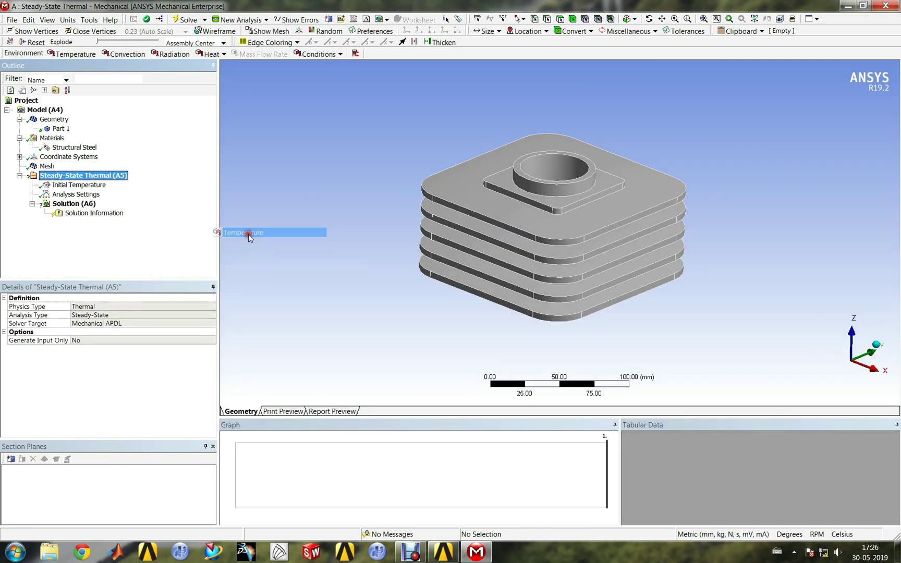
- Apply the load to the cylinder's top ring face with a 250 °C magnitude
click(517, 170)
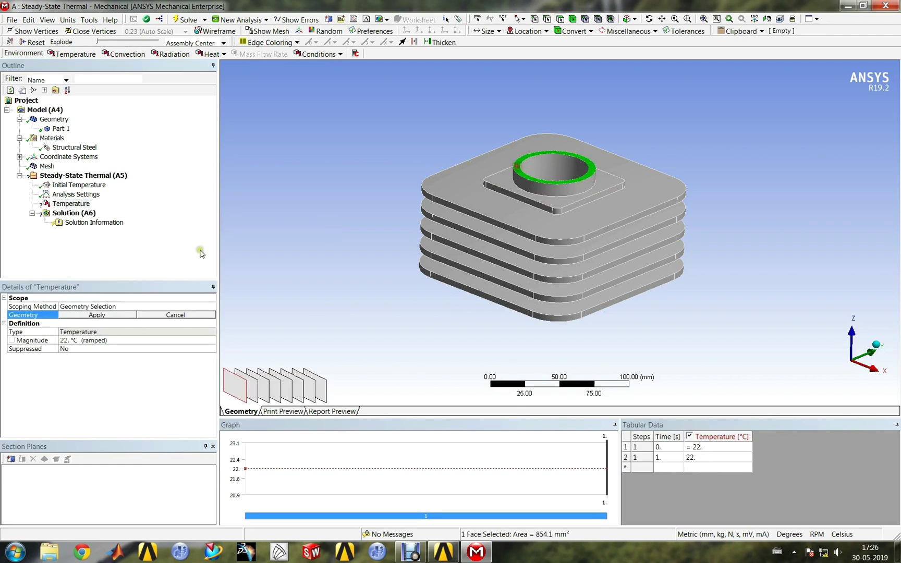
click(77, 316)
click(85, 342)
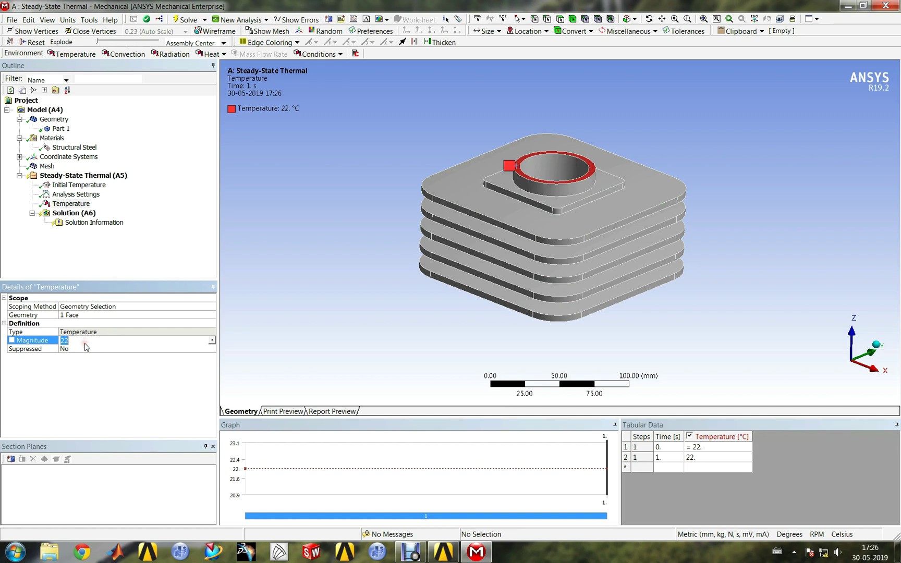
key(Return)
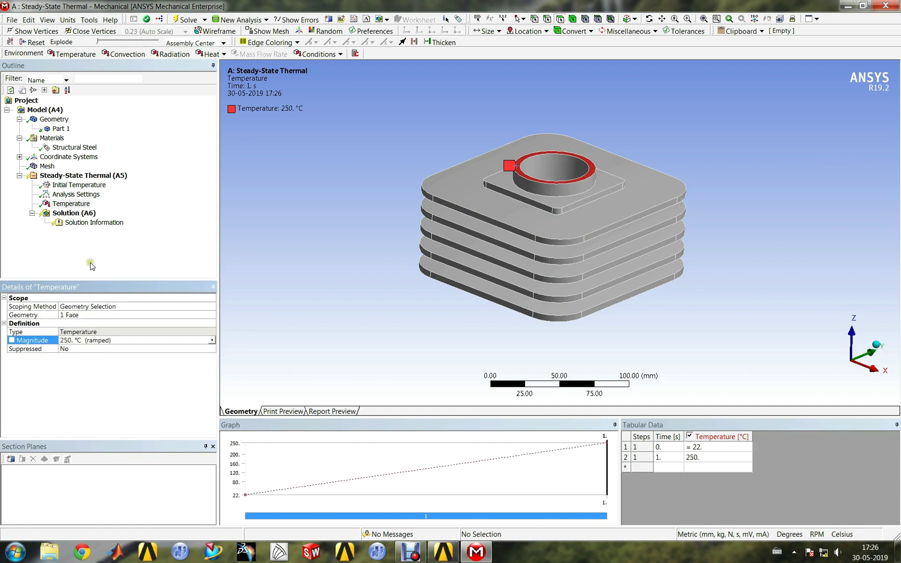
right_click(106, 175)
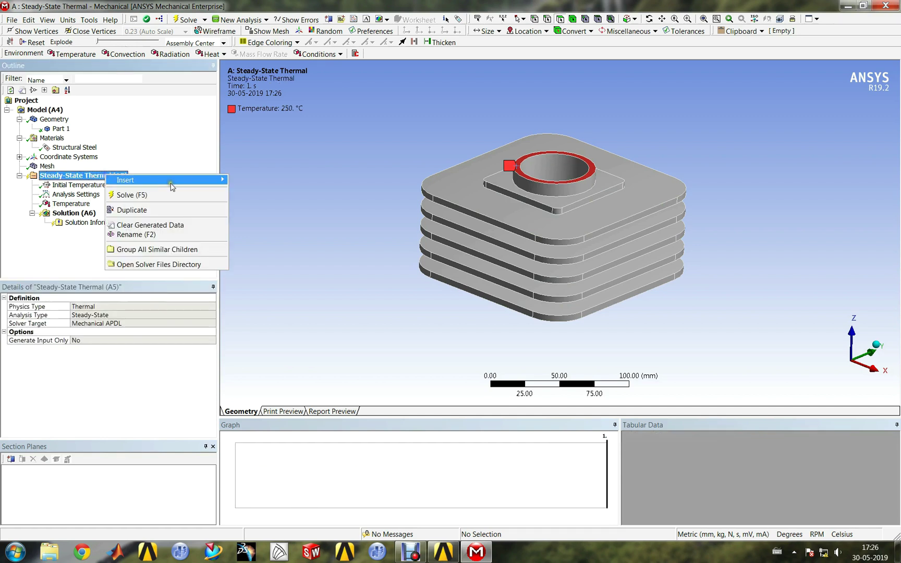
- Add Temperature 2 at 100 °C on the cylinder's bottom ring face
mouse_move(171, 181)
click(258, 229)
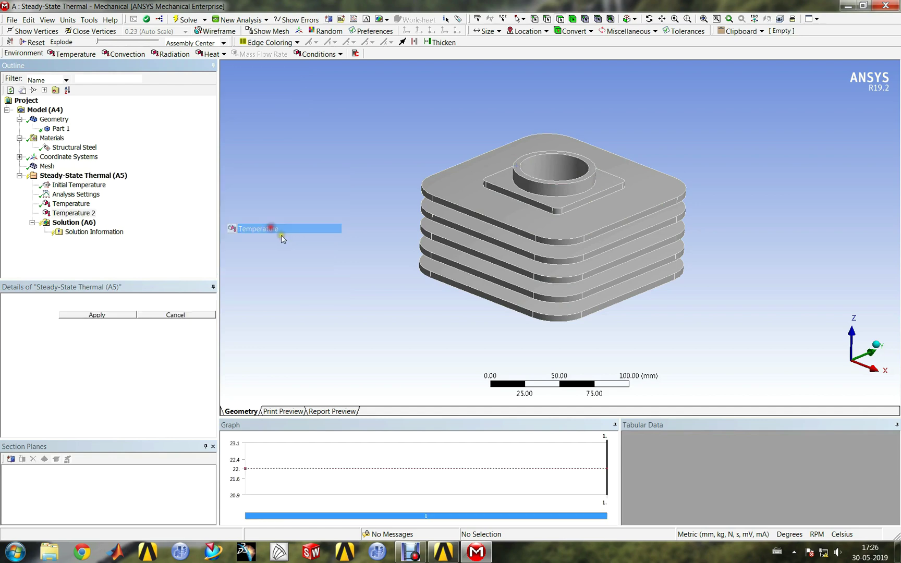
middle_drag(279, 235, 404, 231)
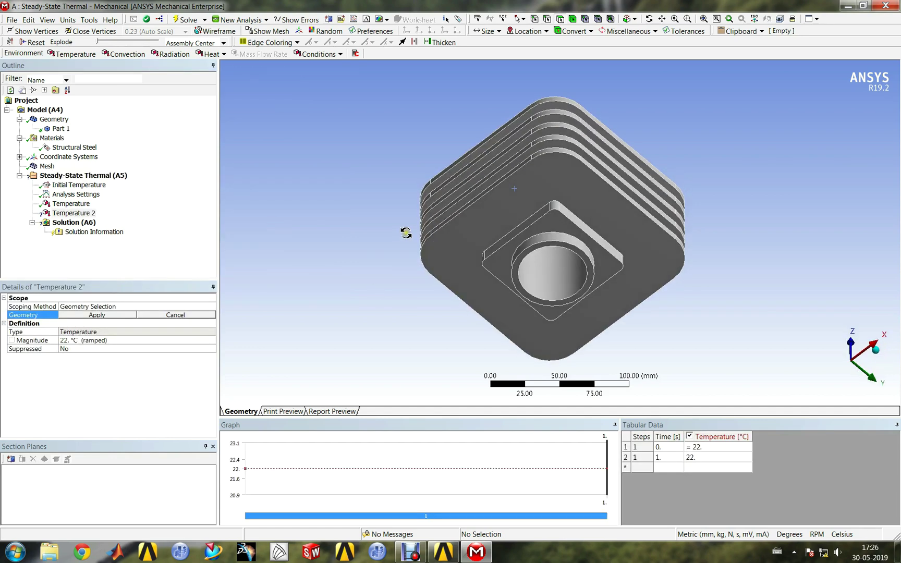
click(515, 271)
click(83, 315)
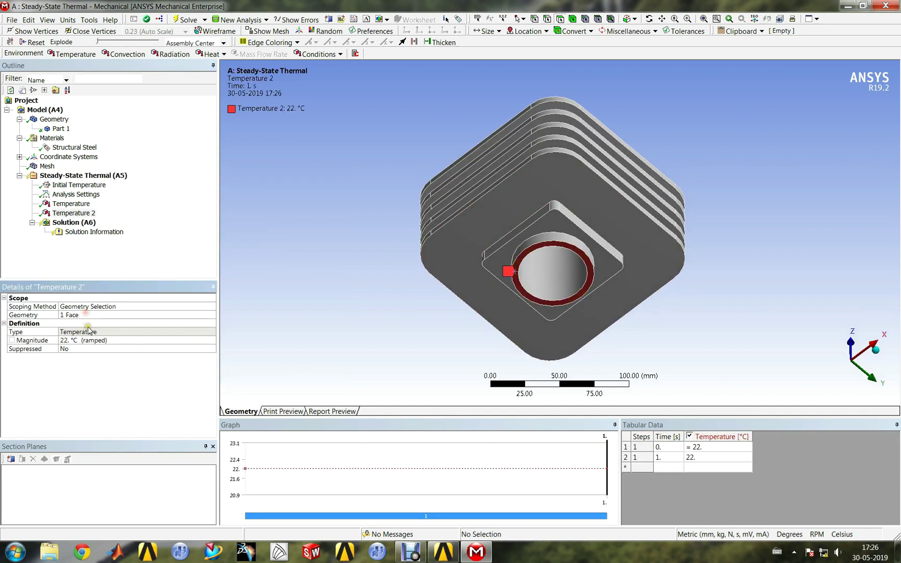
click(95, 343)
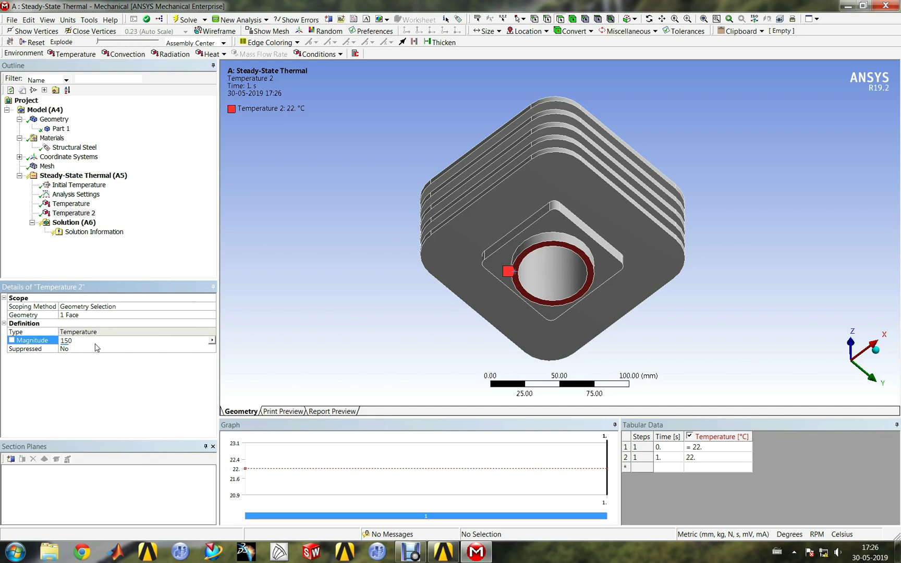
text(100)
key(Return)
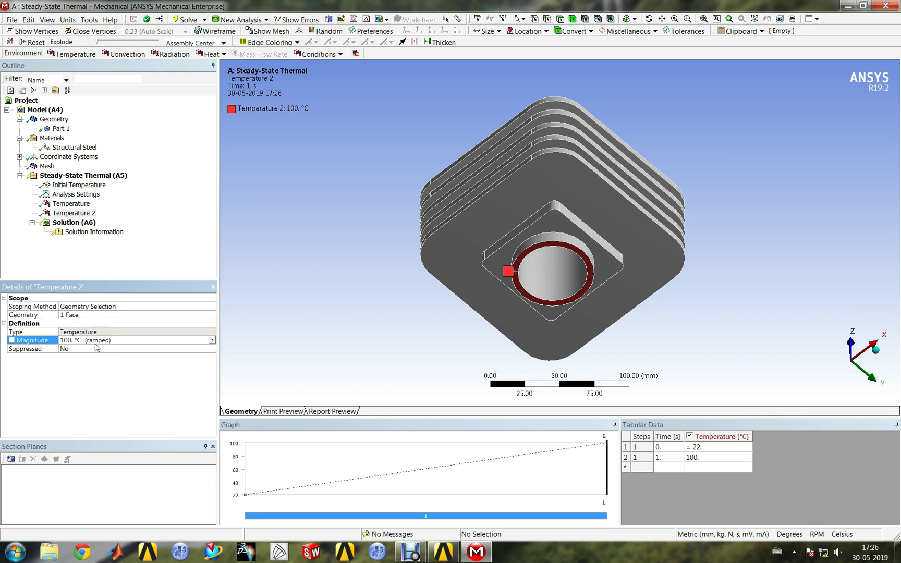
middle_drag(478, 136, 486, 198)
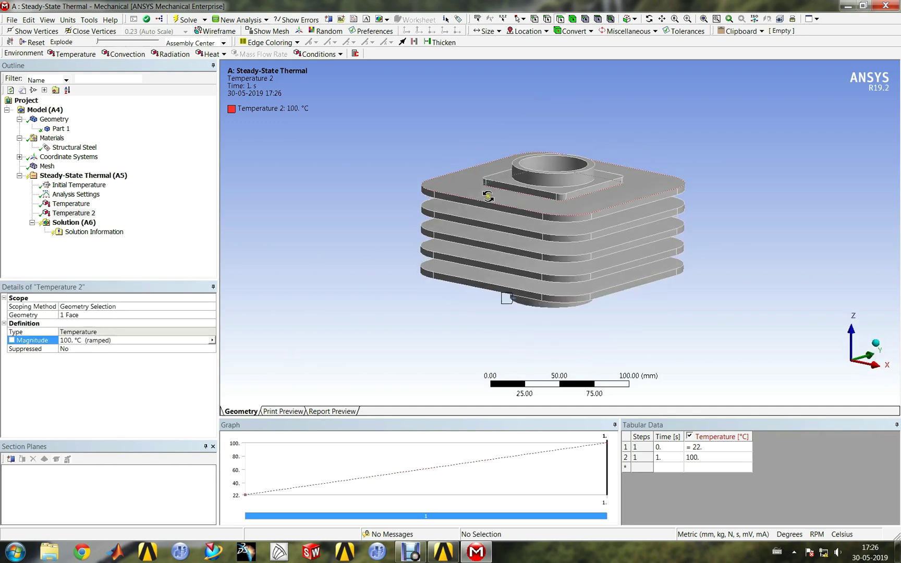
- Insert a third Temperature boundary condition into the thermal analysis
right_click(109, 174)
mouse_move(145, 179)
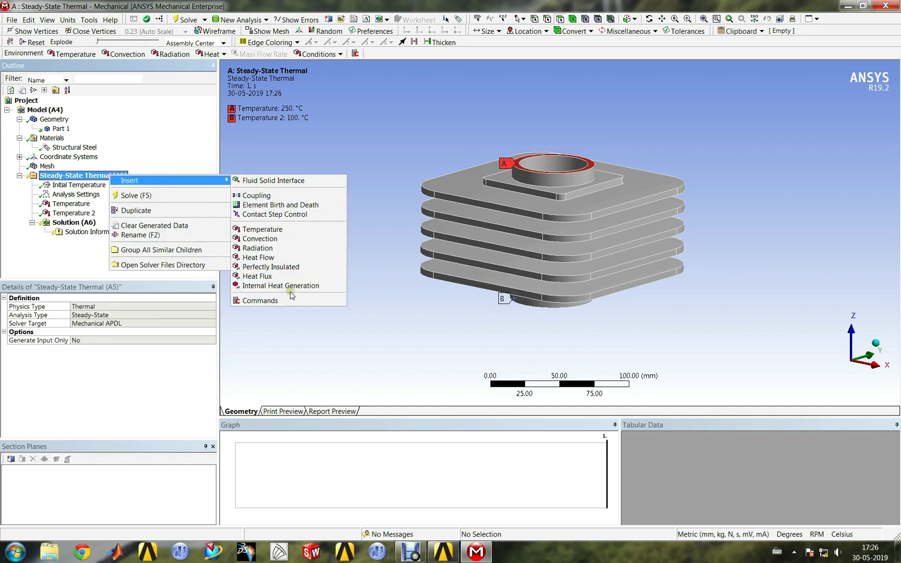
click(292, 230)
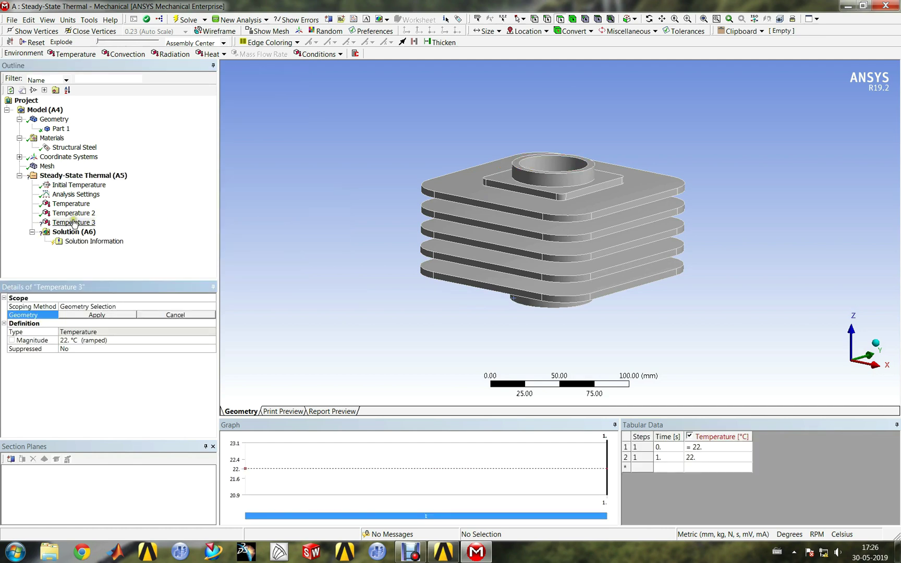
- Select the first ten fin side faces on the left and right sides of the fins
mouse_move(422, 264)
middle_down()
mouse_move(412, 286)
mouse_move(412, 270)
middle_up()
click(454, 207)
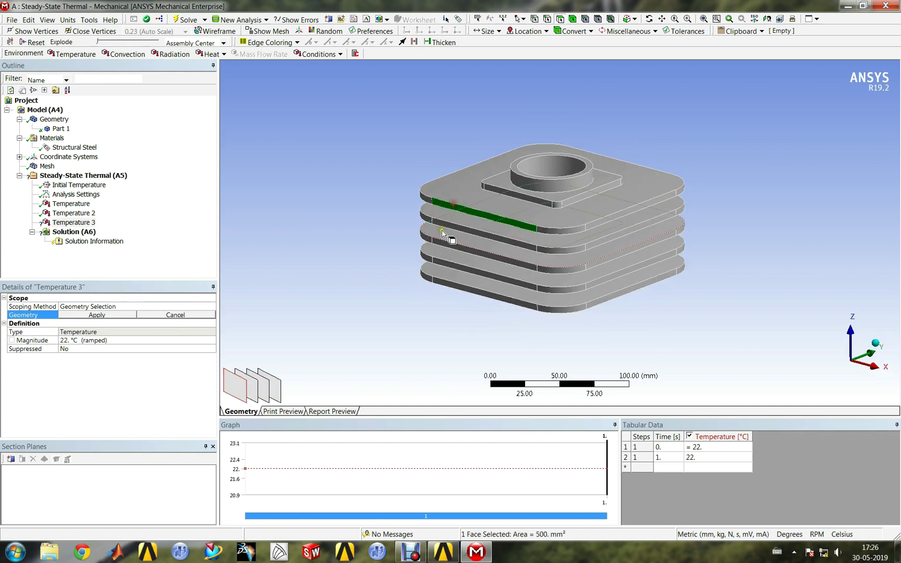
ctrl+click(442, 226)
ctrl+click(442, 248)
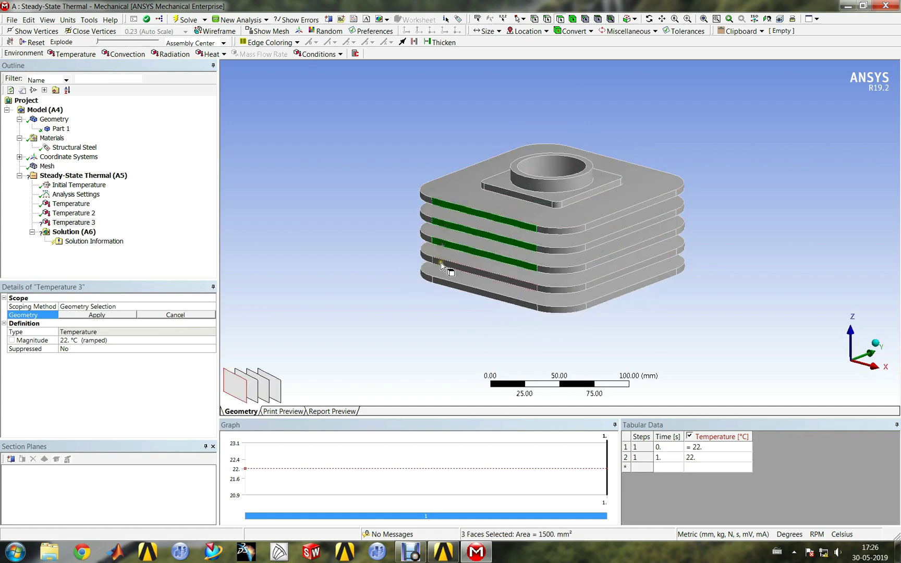
ctrl+click(448, 265)
ctrl+click(444, 286)
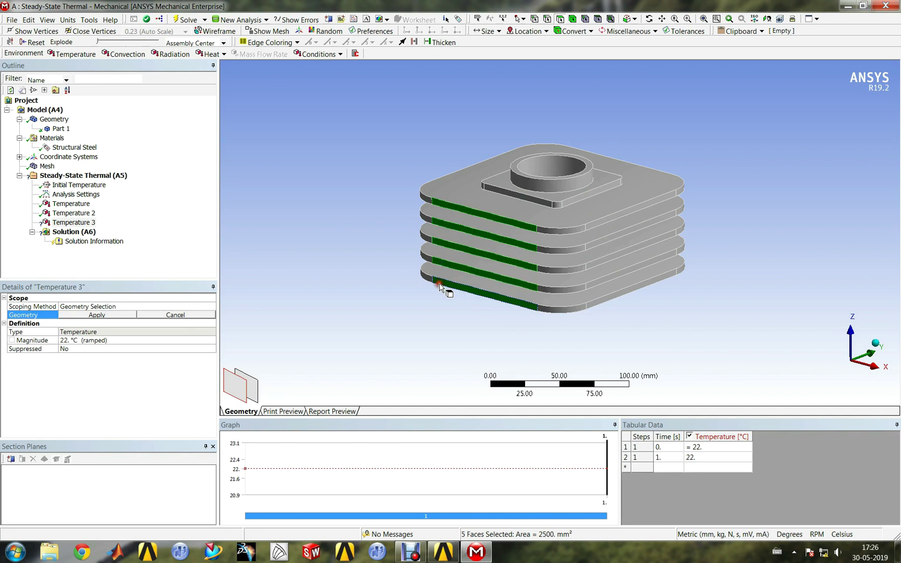
ctrl+click(636, 285)
ctrl+click(631, 266)
ctrl+click(632, 253)
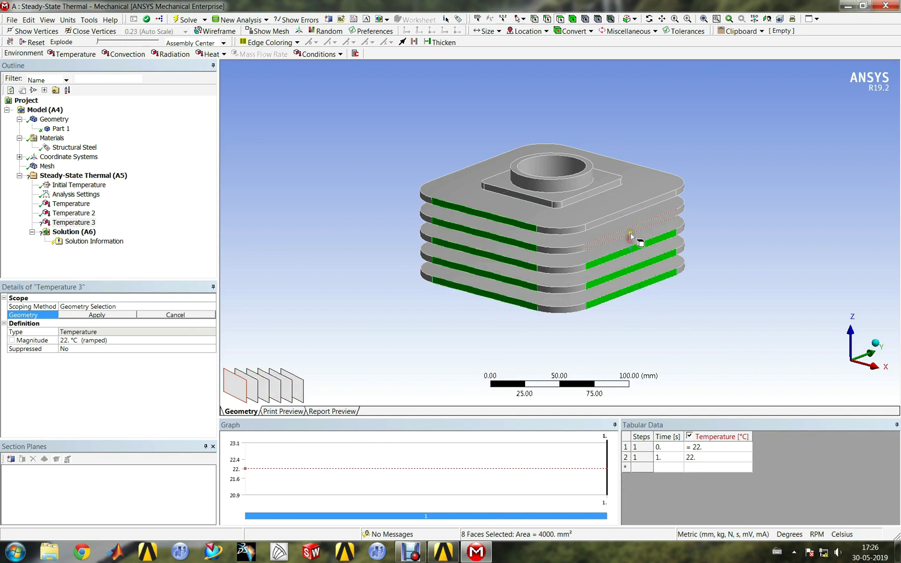
ctrl+click(634, 237)
ctrl+click(623, 218)
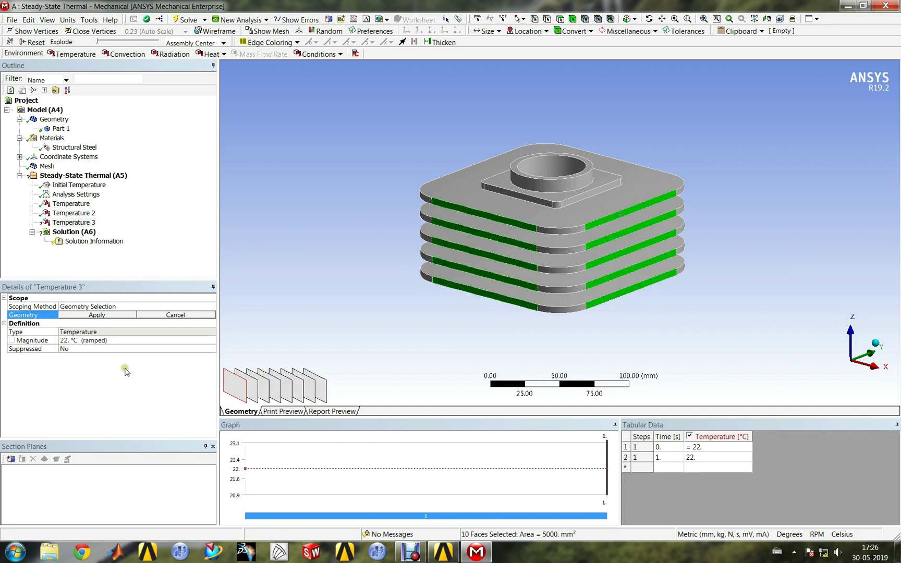
- Add the remaining ten fin side faces and scope all 20 to Temperature 3 at 22 °C
middle_drag(779, 281, 492, 204)
ctrl+click(498, 203)
ctrl+click(498, 219)
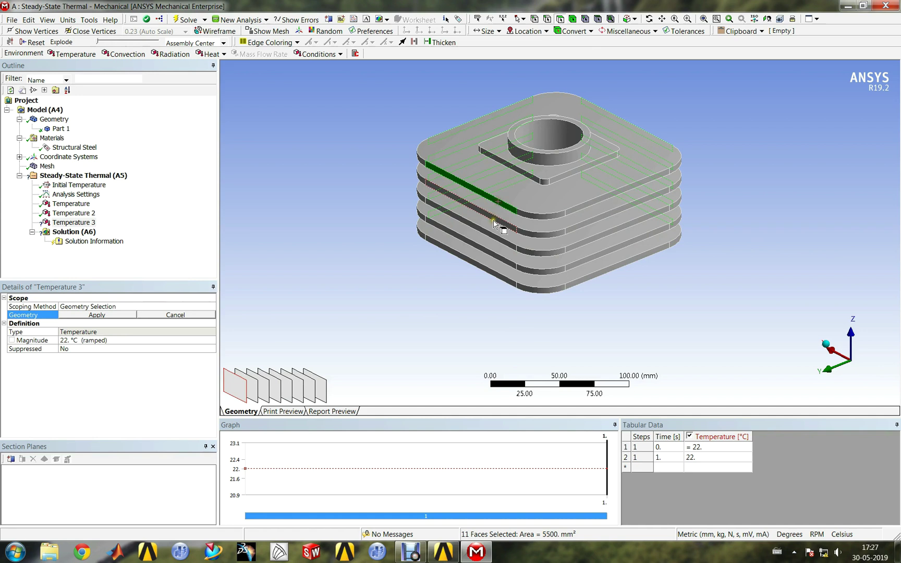
ctrl+click(489, 239)
ctrl+click(490, 255)
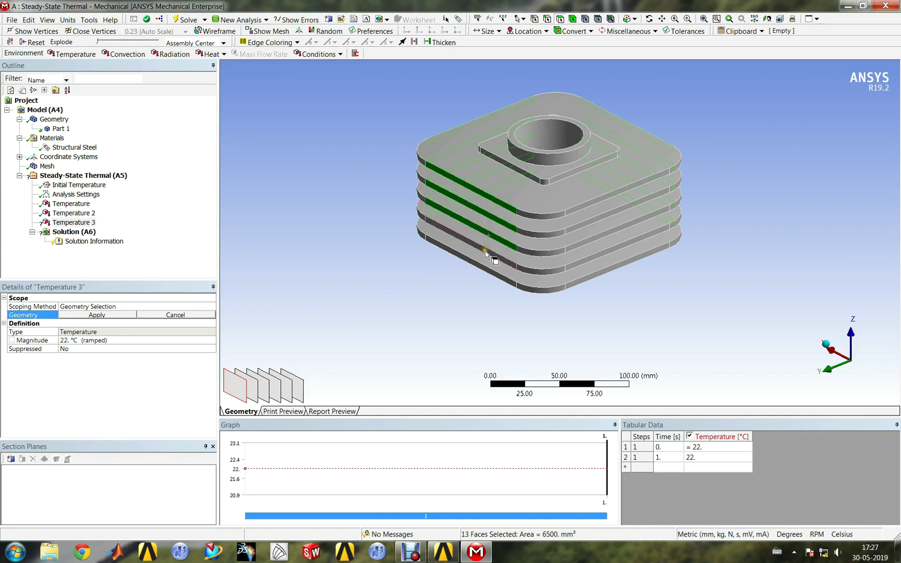
ctrl+click(485, 271)
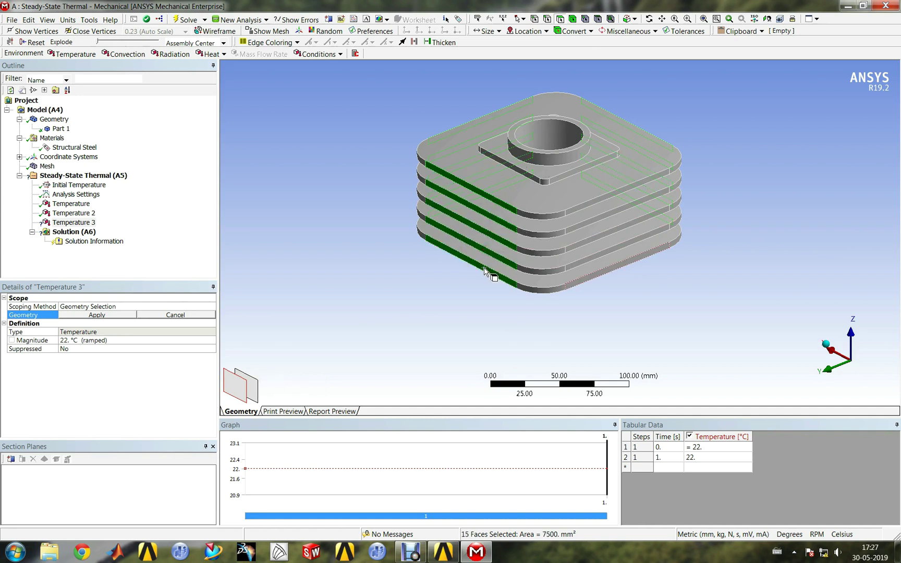
ctrl+click(600, 276)
ctrl+click(599, 257)
ctrl+click(598, 236)
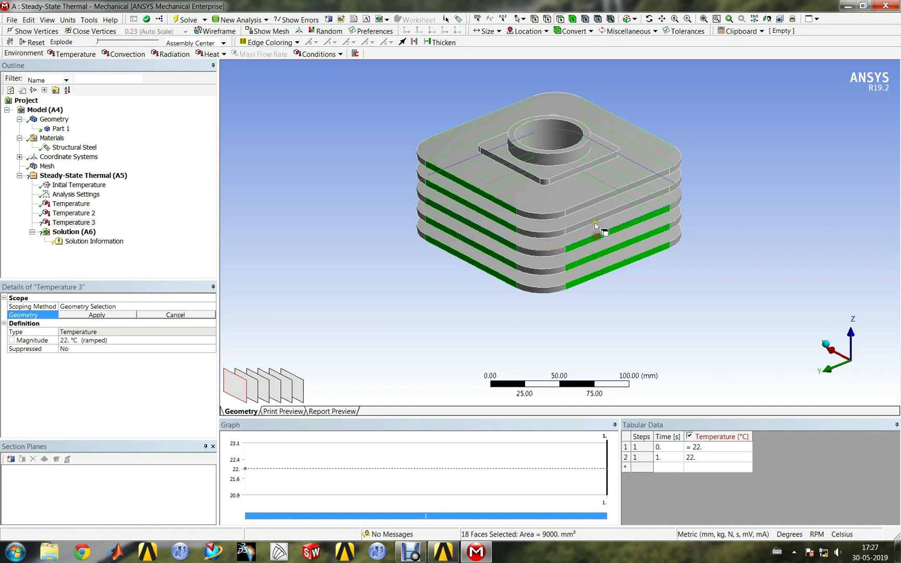
ctrl+click(595, 214)
ctrl+click(589, 206)
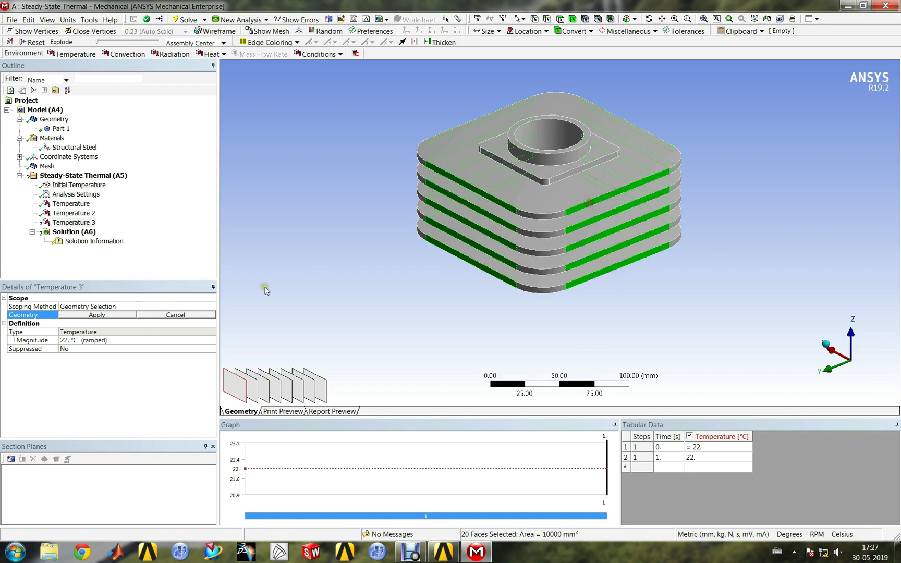
click(114, 315)
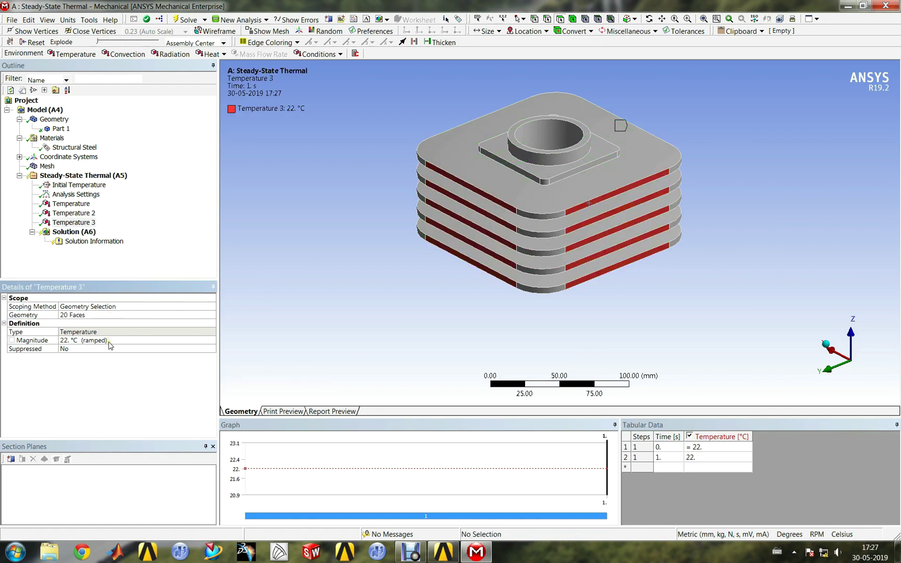
click(109, 342)
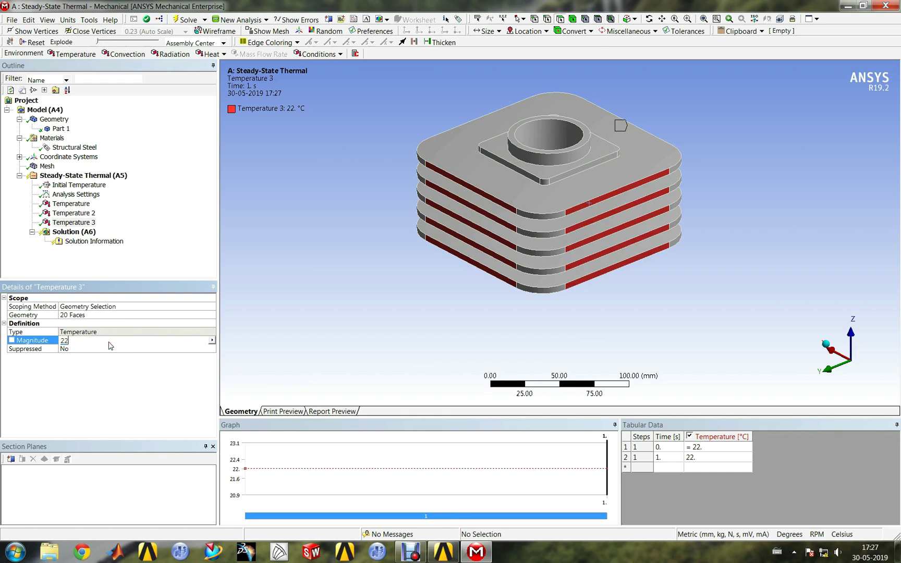
- Insert a Thermal Temperature result under the Solution branch
click(73, 232)
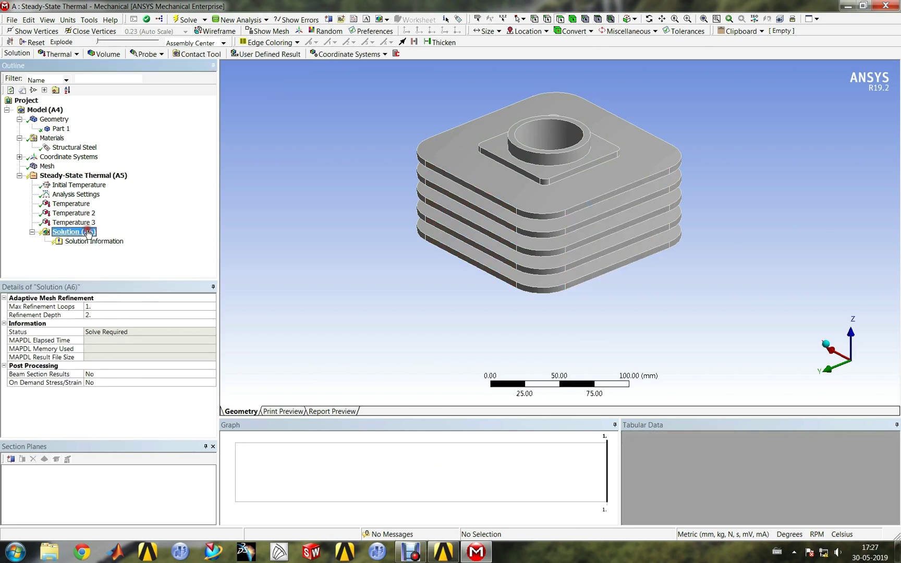
right_click(88, 233)
click(145, 233)
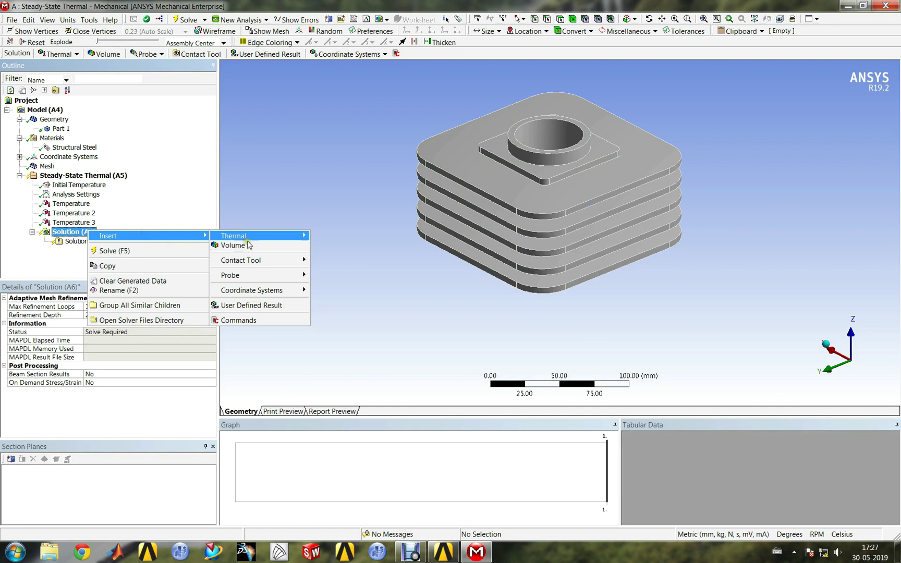
mouse_move(249, 236)
click(338, 235)
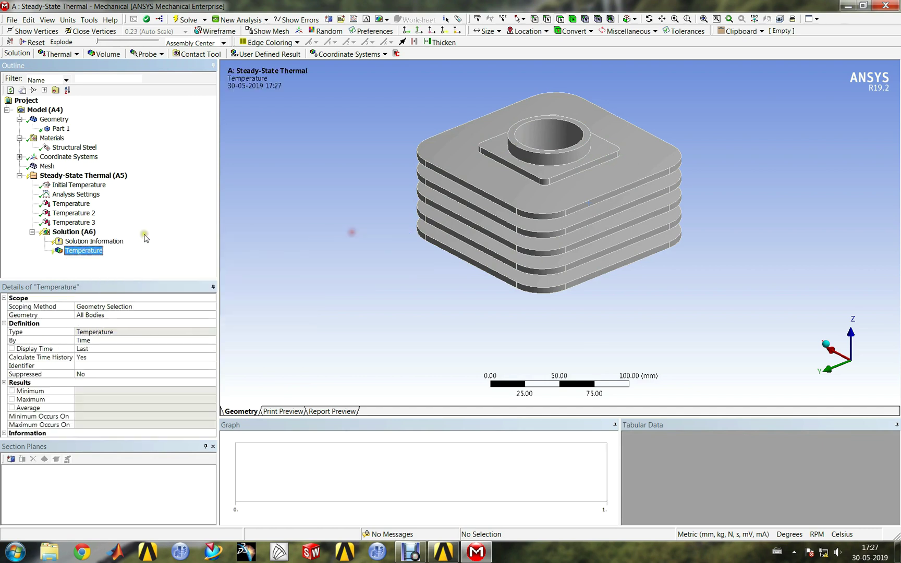
- Solve the model to get the 22–250 °C temperature contour
right_click(83, 254)
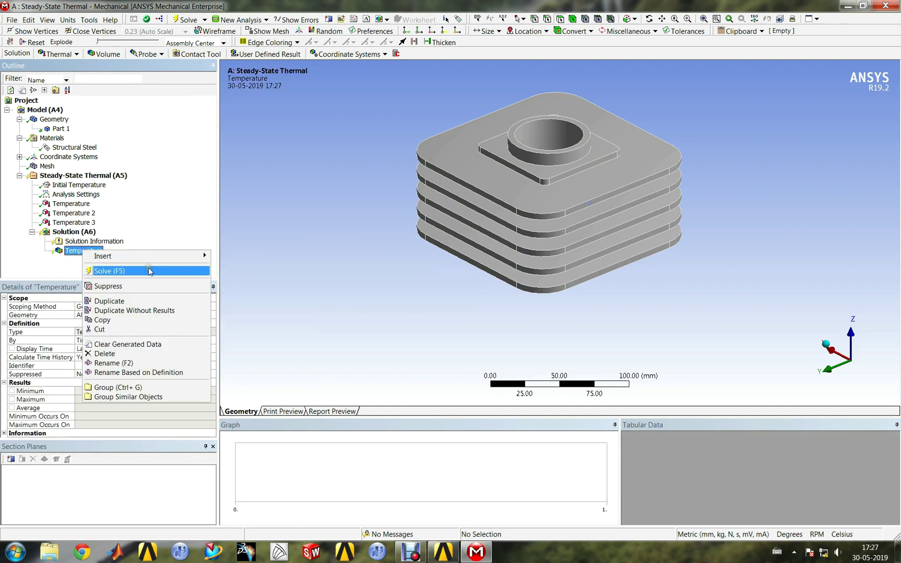
click(149, 271)
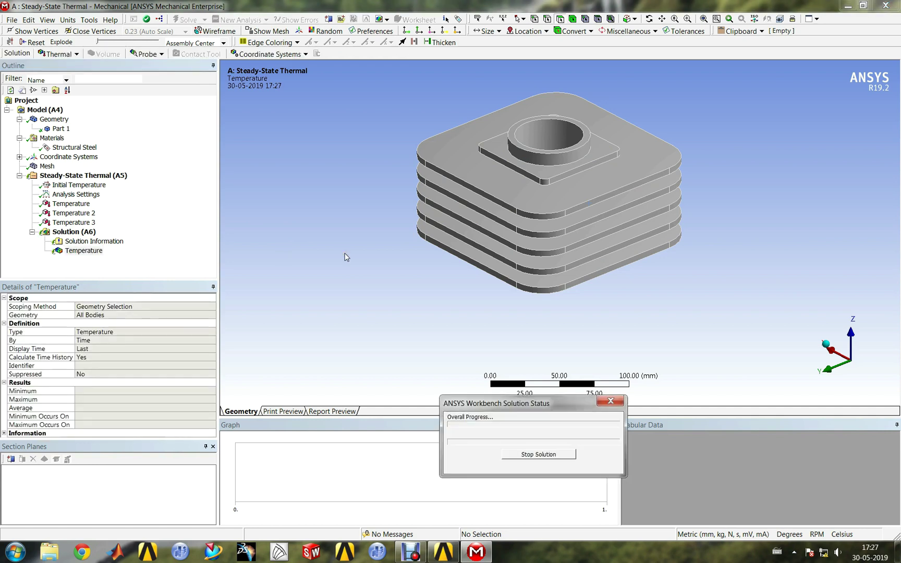
drag(495, 405, 346, 405)
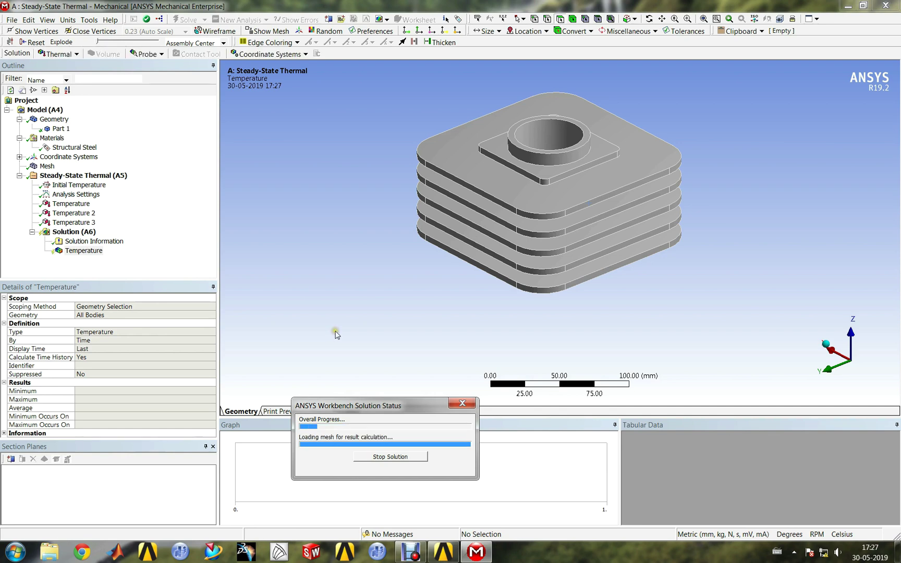
drag(416, 337, 521, 360)
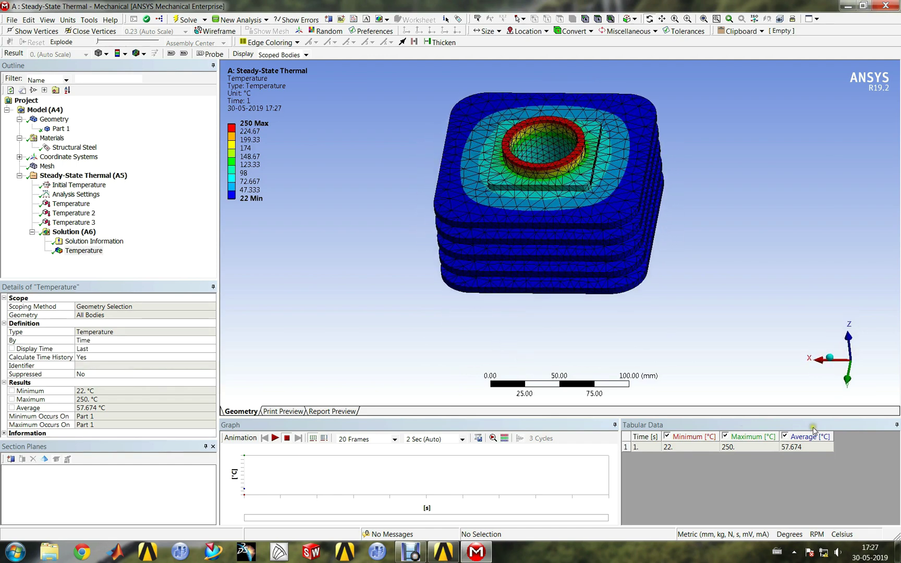
- From a side view, cut the heat sink with a vertical section plane through its middle
click(848, 382)
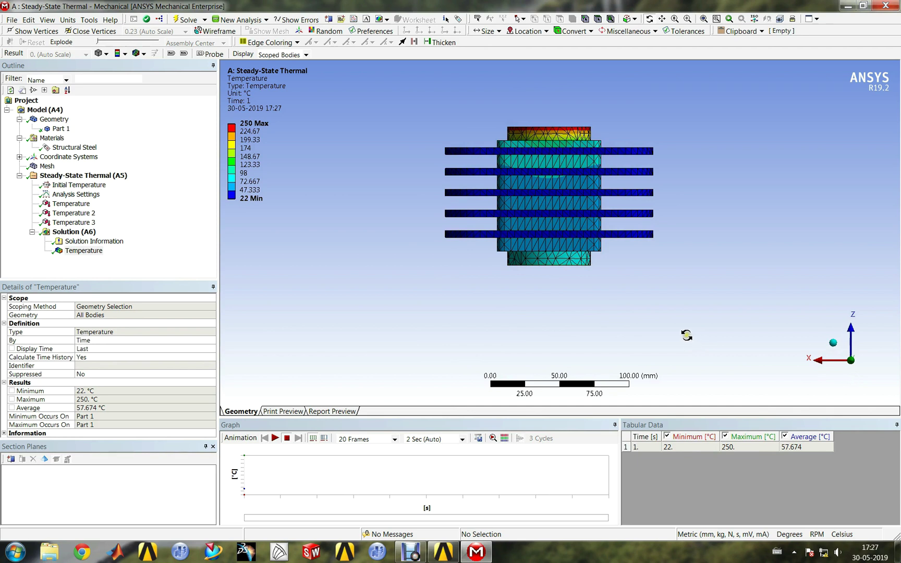
click(329, 20)
drag(549, 116, 628, 253)
middle_drag(628, 254, 490, 276)
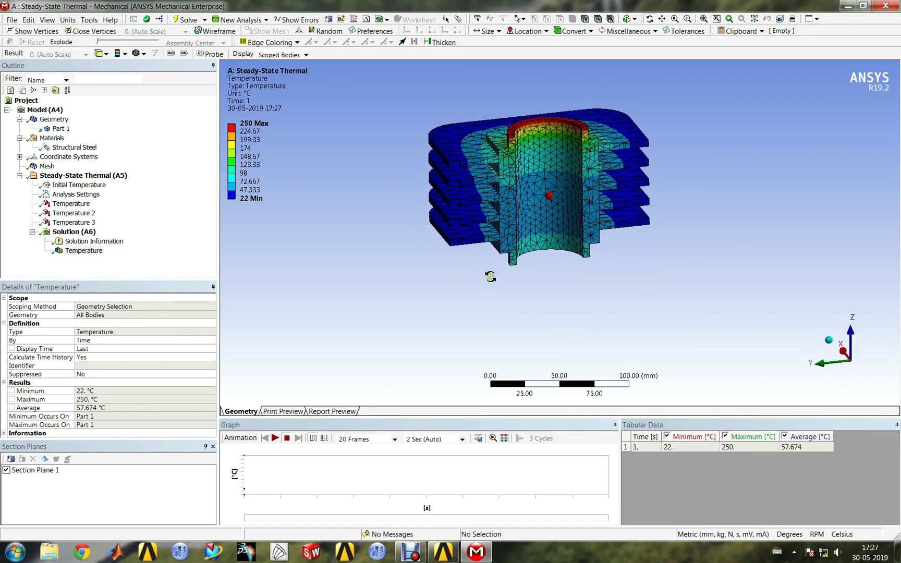
scroll(543, 221, up, 2)
middle_drag(538, 175, 528, 222)
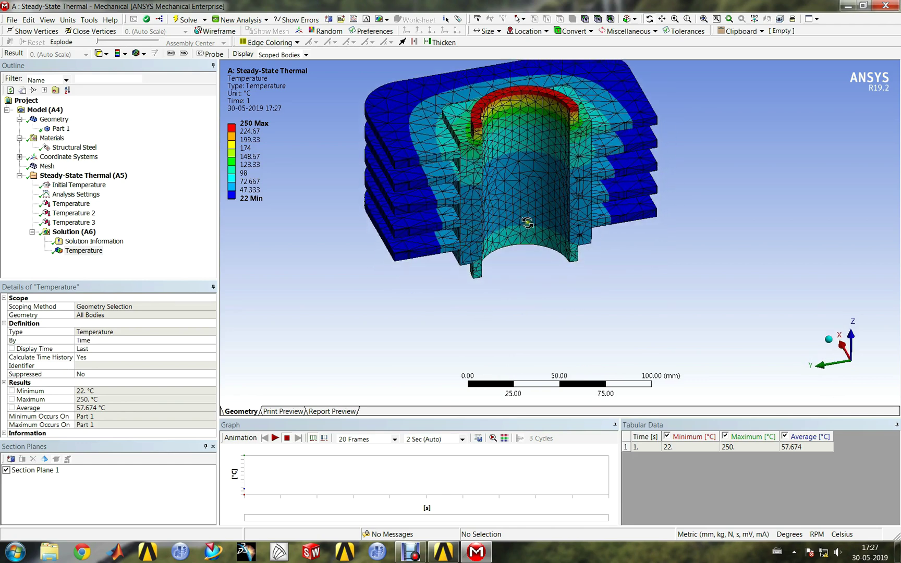
- Turn off Show Elements to hide mesh edges on the sectioned temperature contour
click(142, 53)
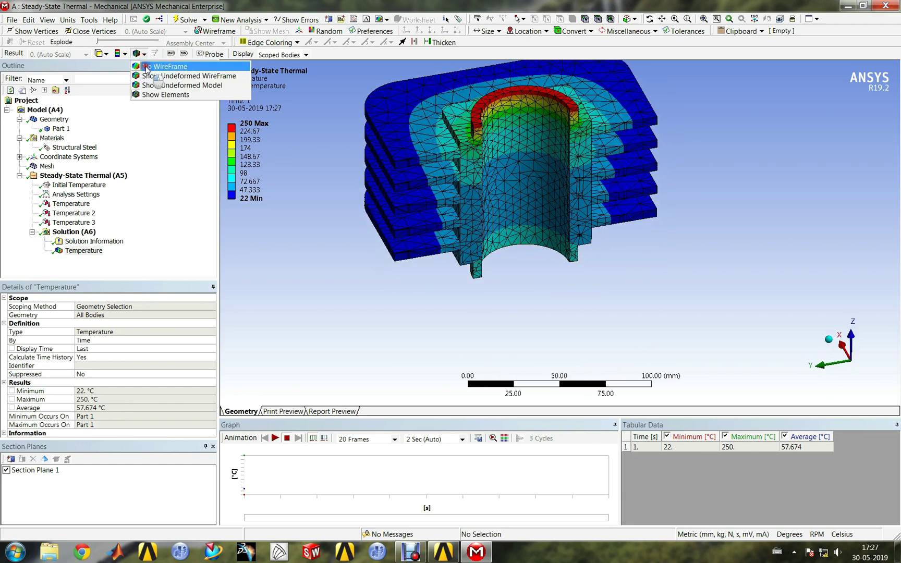
click(159, 99)
middle_drag(544, 162, 588, 186)
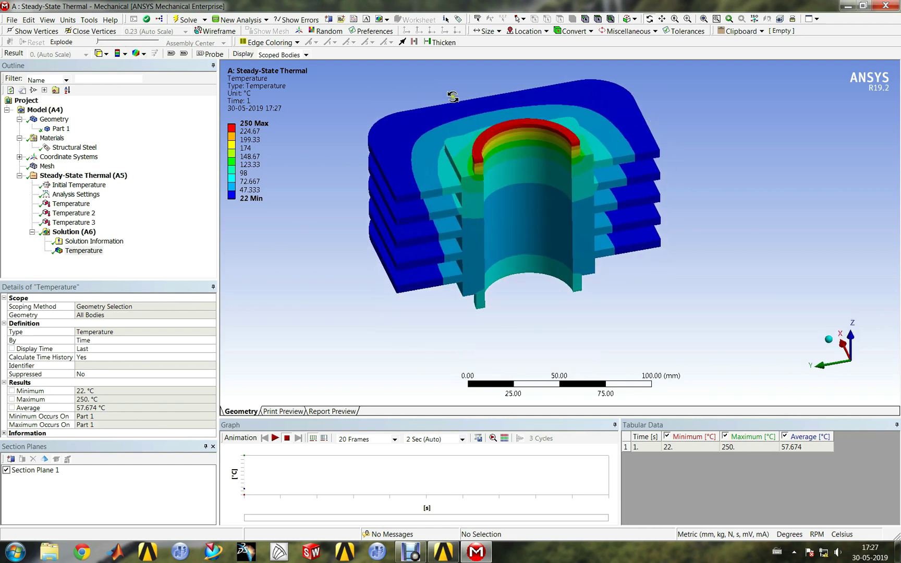
mouse_move(540, 232)
middle_down()
mouse_move(535, 296)
mouse_move(547, 208)
mouse_move(540, 225)
mouse_move(549, 231)
mouse_move(534, 245)
middle_up()
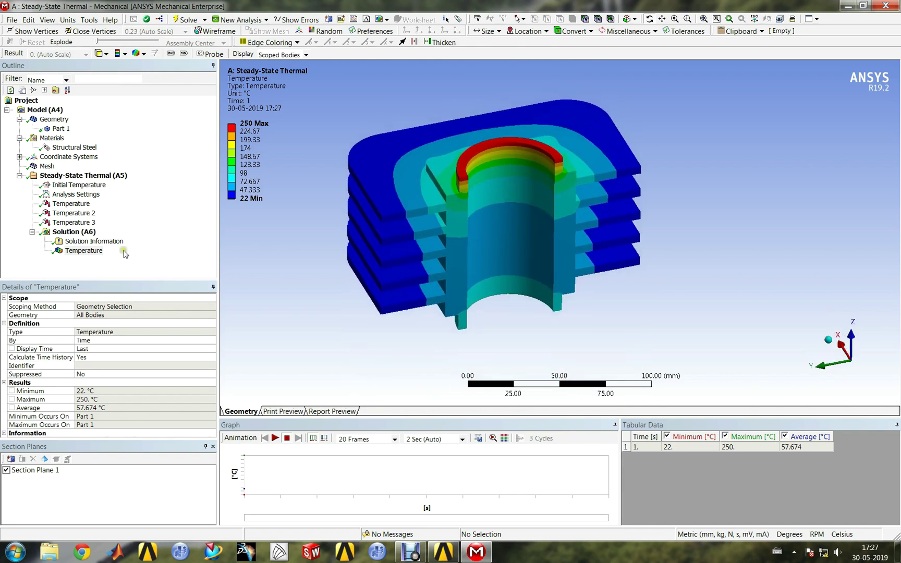
- Select the 250 °C top-ring Temperature load and re-enter its Magnitude value
click(77, 204)
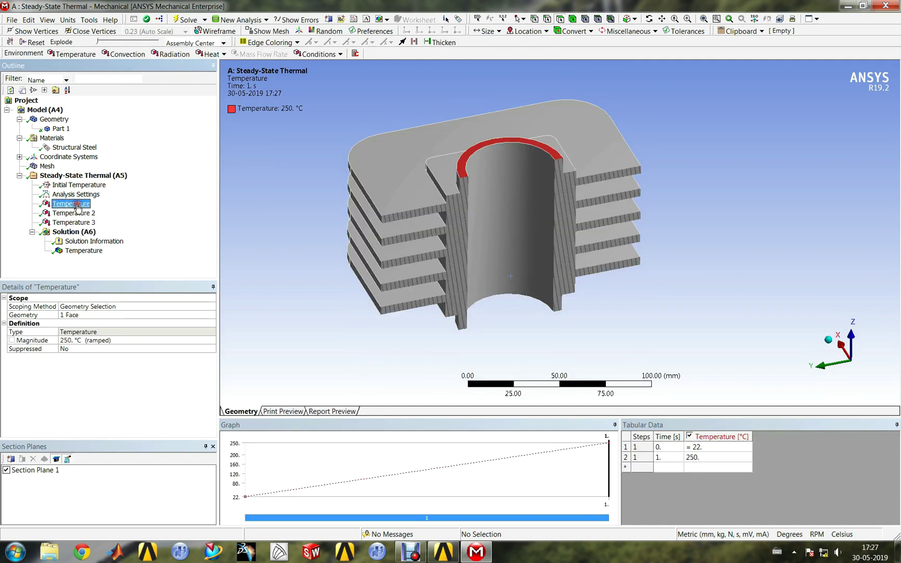
click(90, 342)
key(Return)
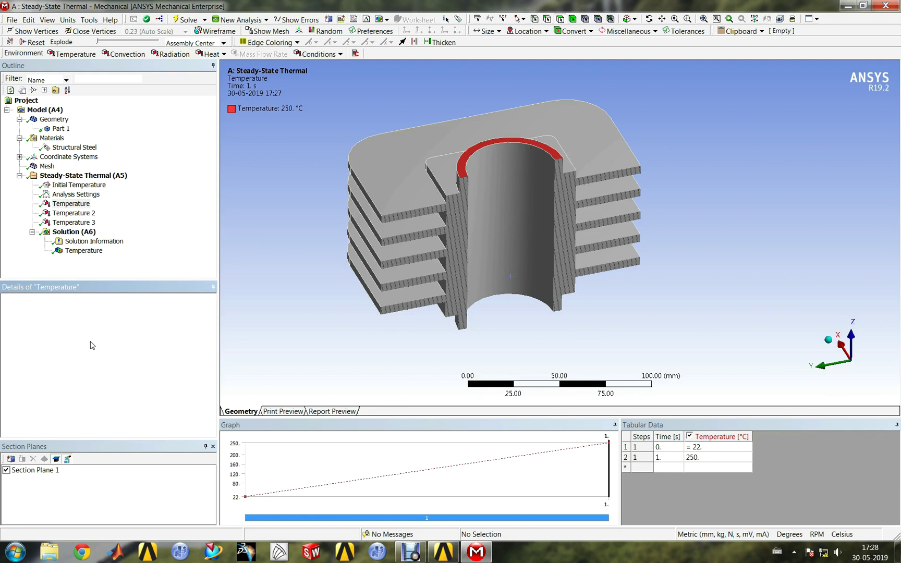